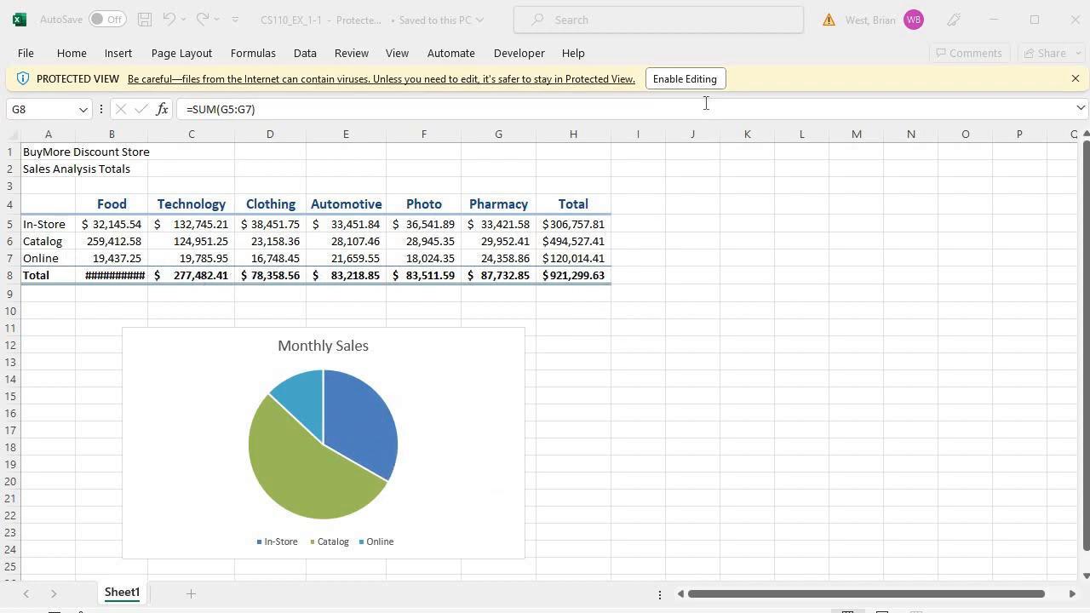
Enable editing of the workbook and adjust the Technology and Food column widths so every amount displays in full
click(694, 78)
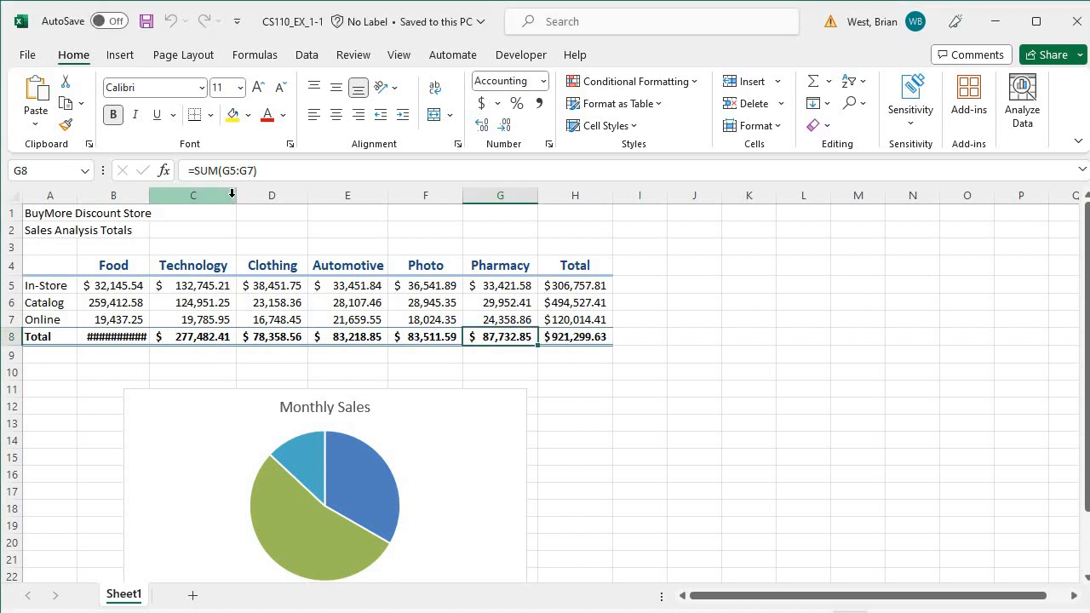
drag(236, 196, 222, 196)
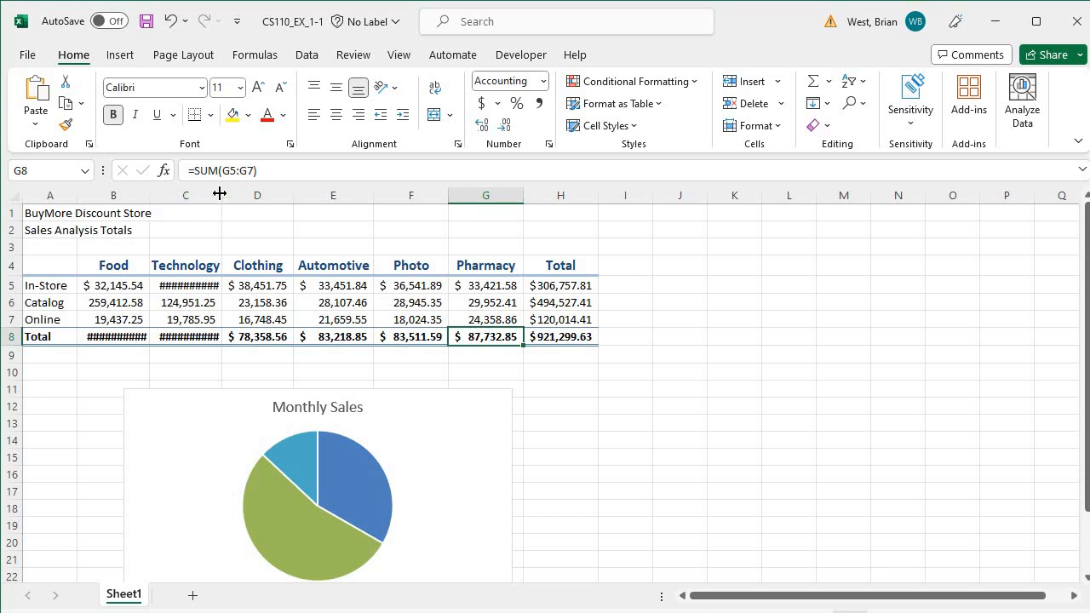
drag(220, 193, 232, 193)
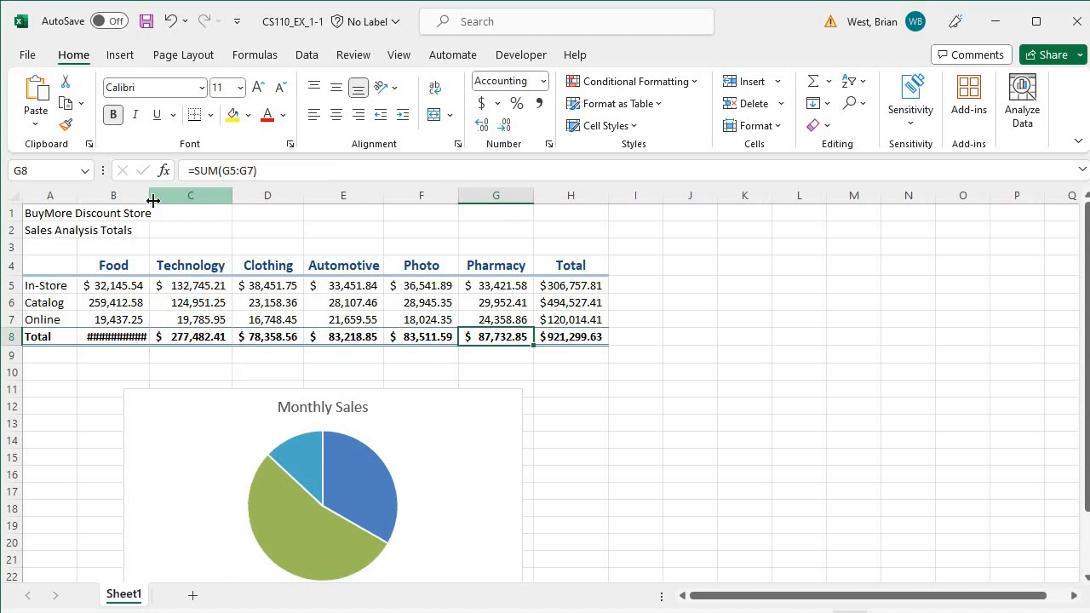
drag(150, 197, 159, 197)
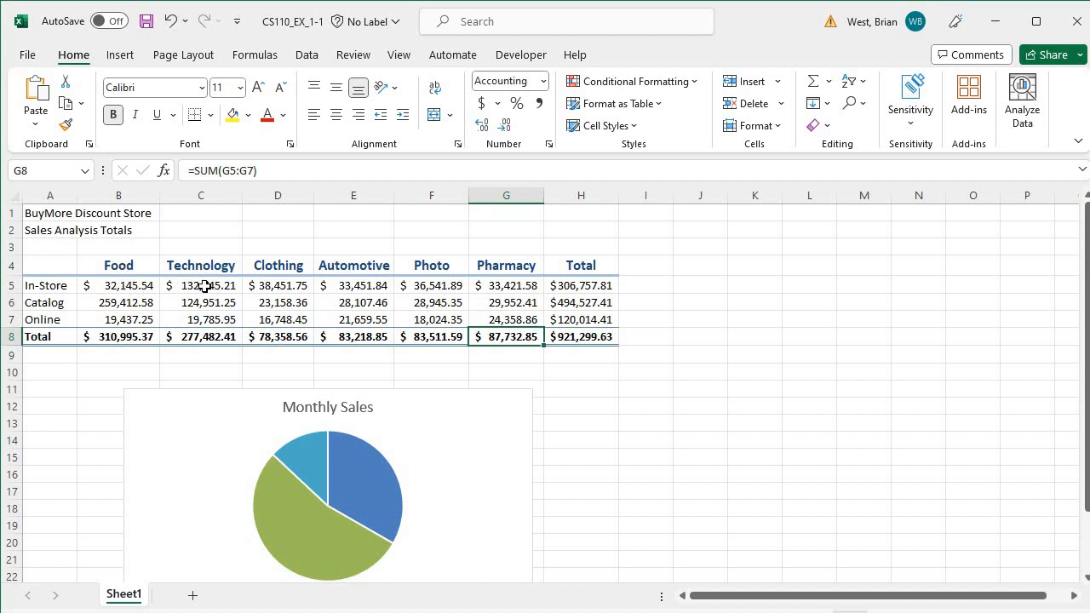
click(583, 287)
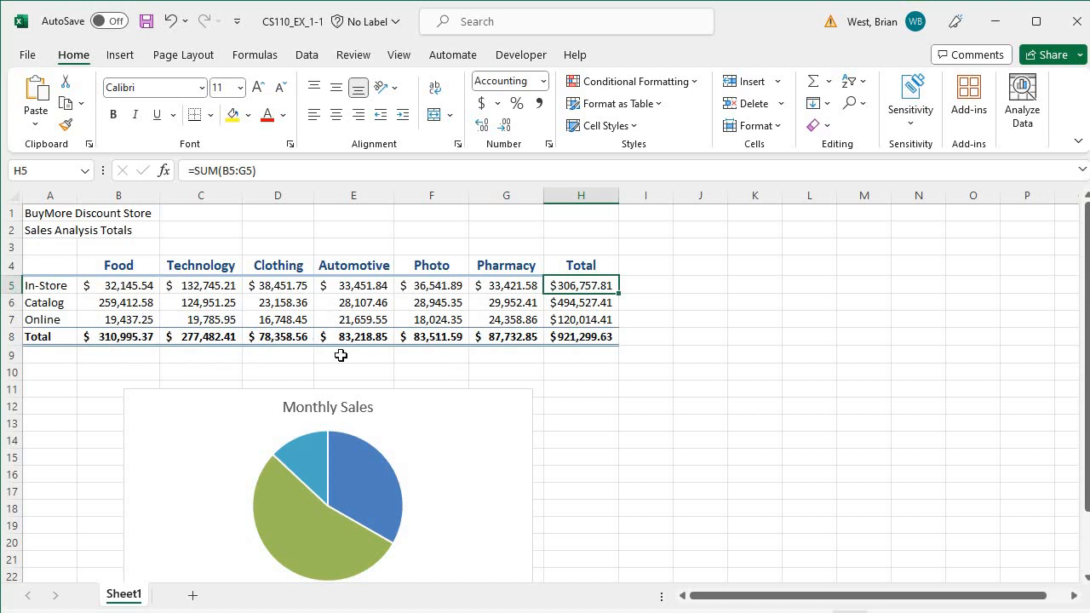
click(120, 338)
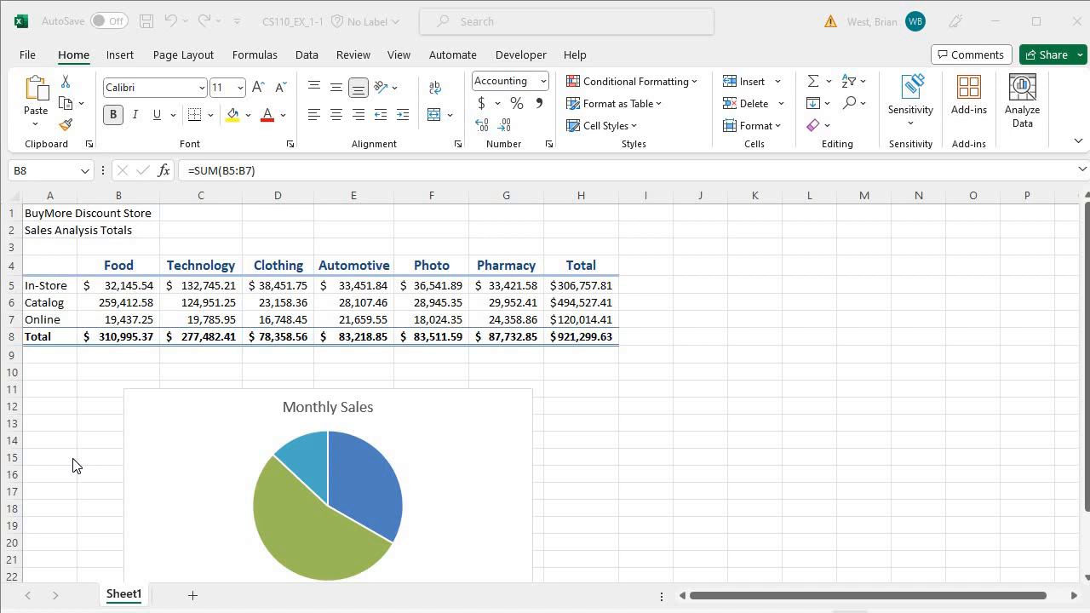
Rename the worksheet Sheet1 as "Oct 2023"
click(119, 599)
right_click(118, 599)
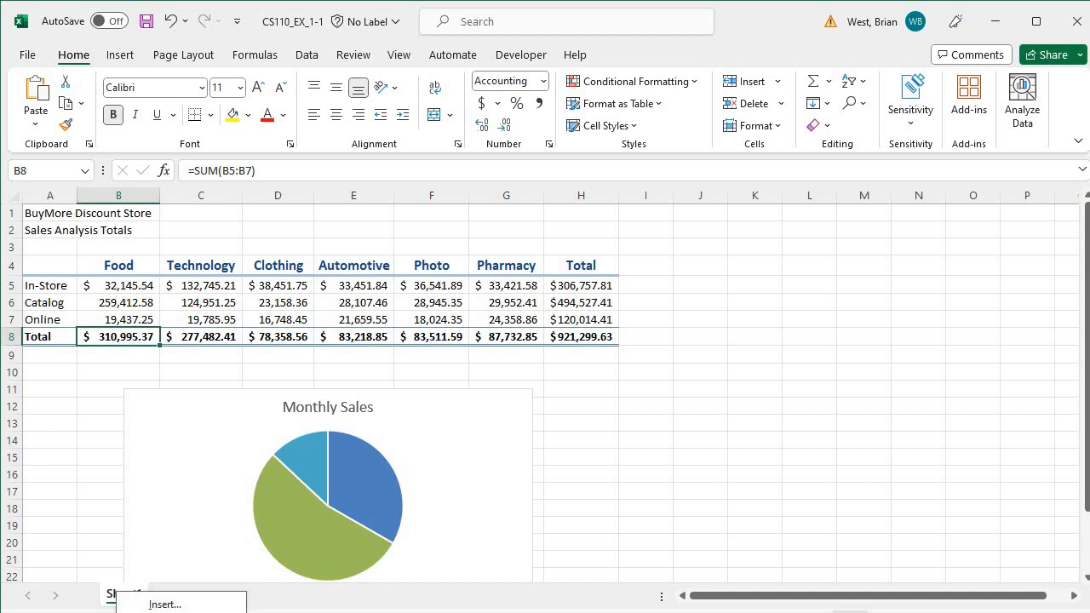
key(r)
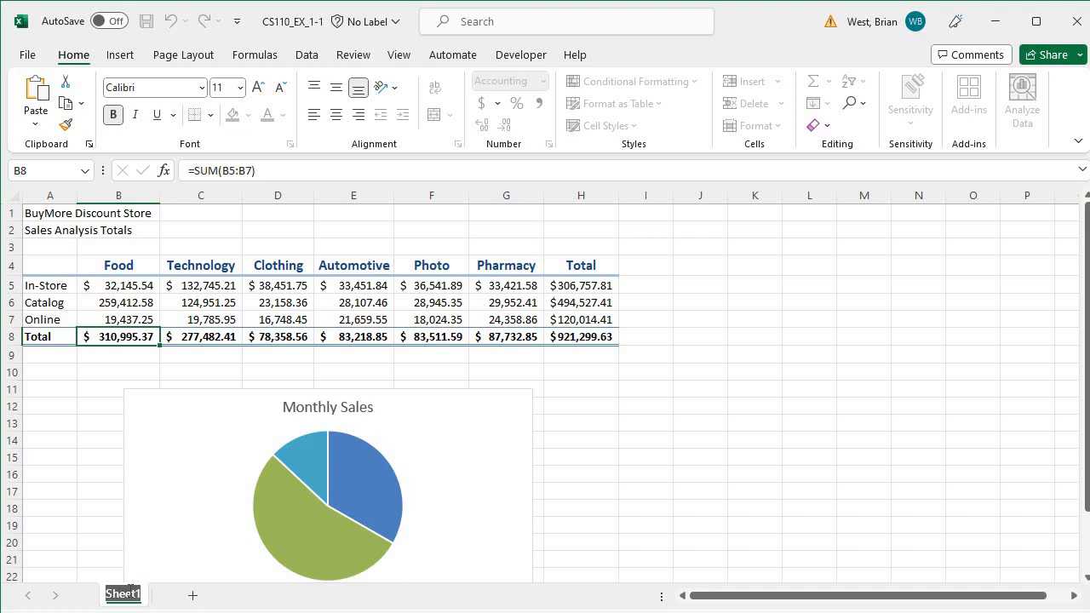
text(Oc)
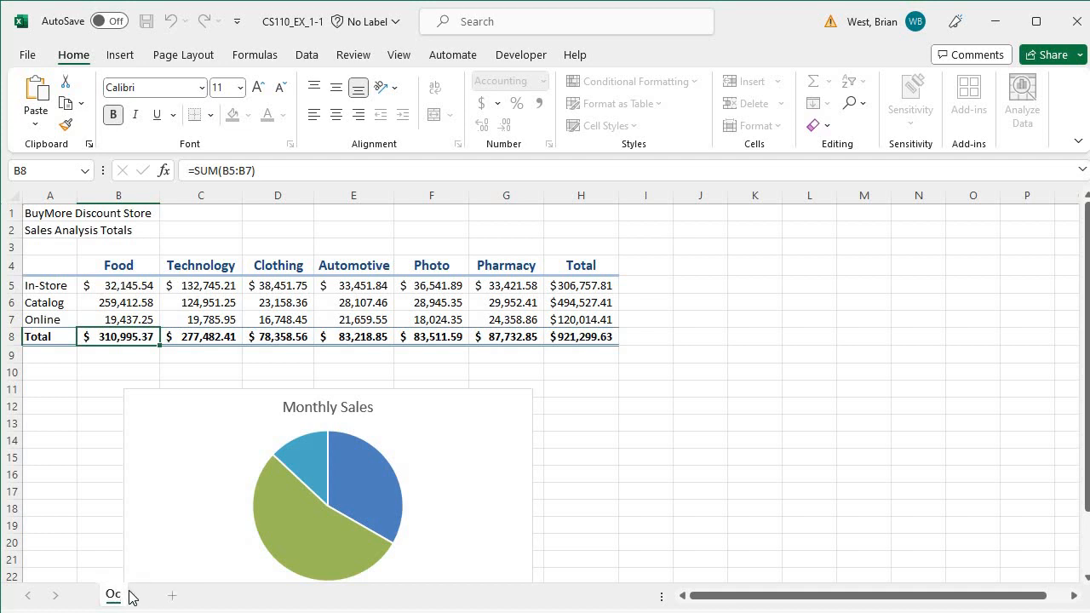
text(tobe)
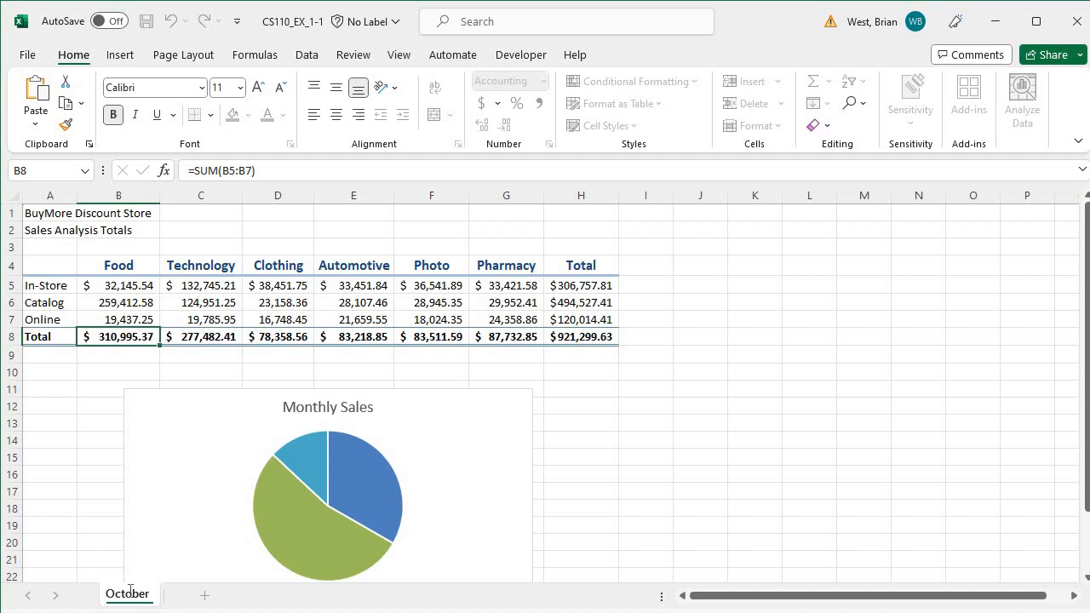
text(r)
key(BackSpace)
key(BackSpace)
key(BackSpace)
key(BackSpace)
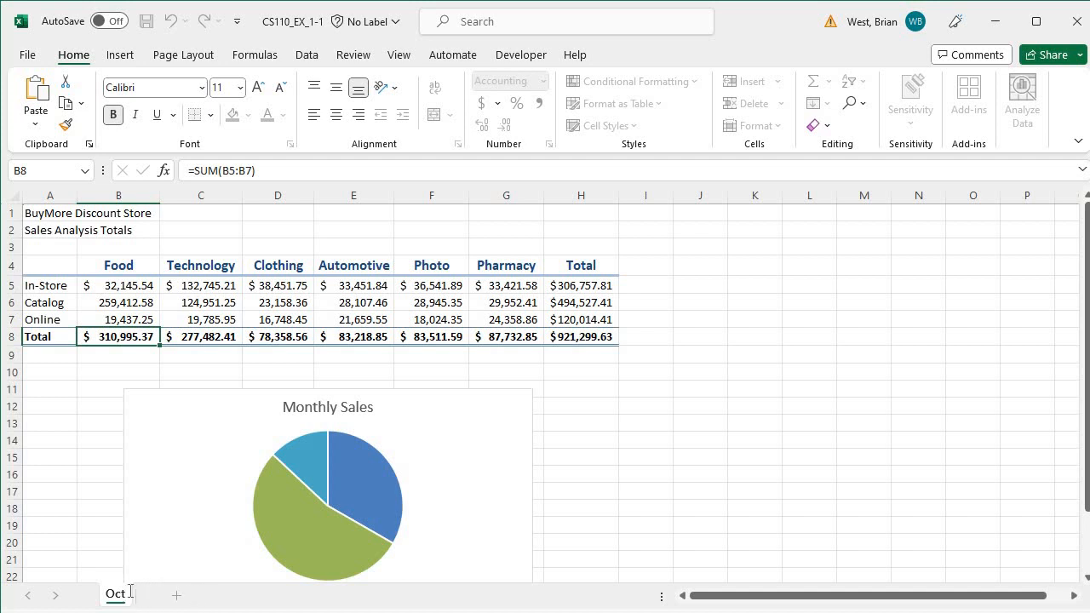
text(2023)
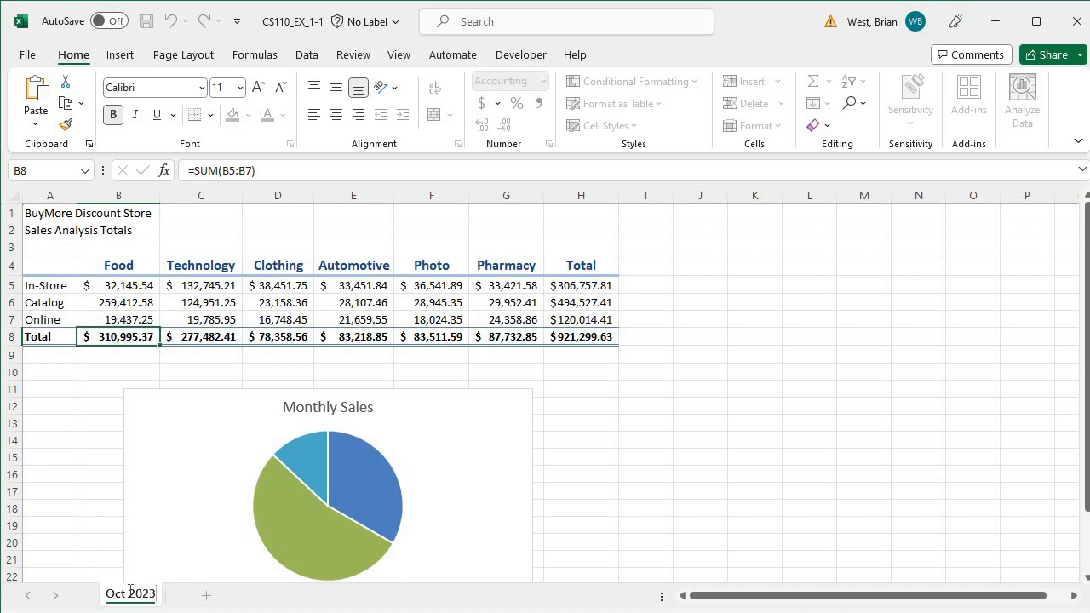
key(Return)
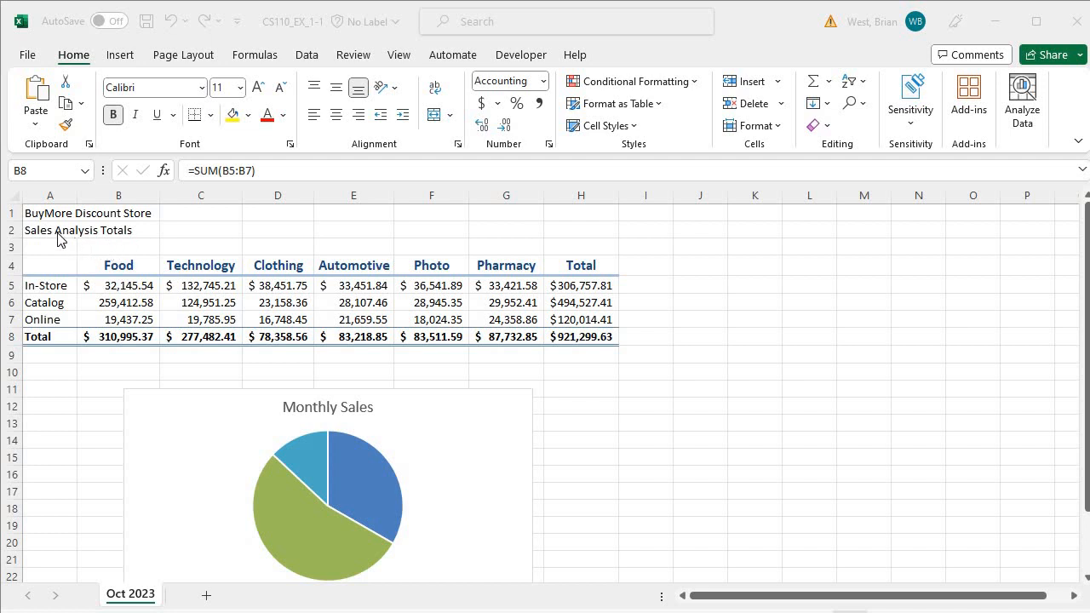
Enter "name" in cell B2 beside the subtitle and clear that cell again
click(93, 238)
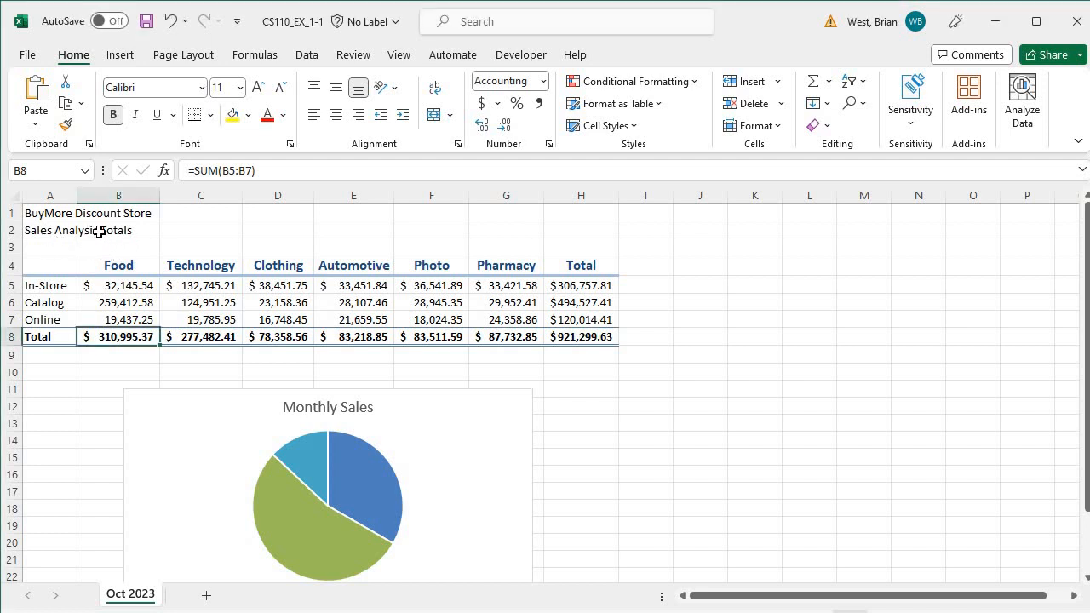
click(100, 230)
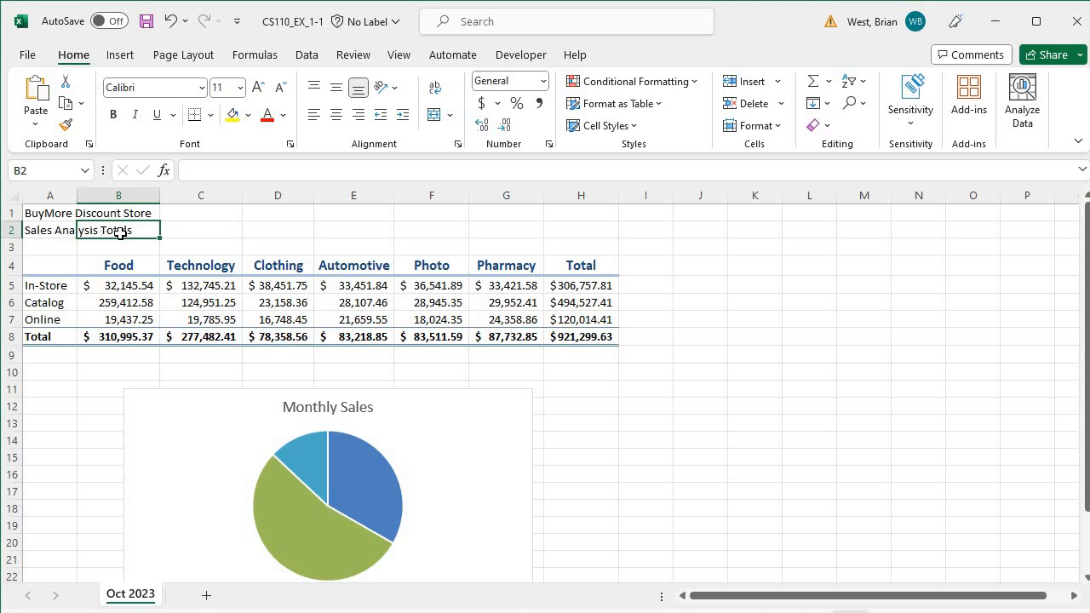
click(45, 232)
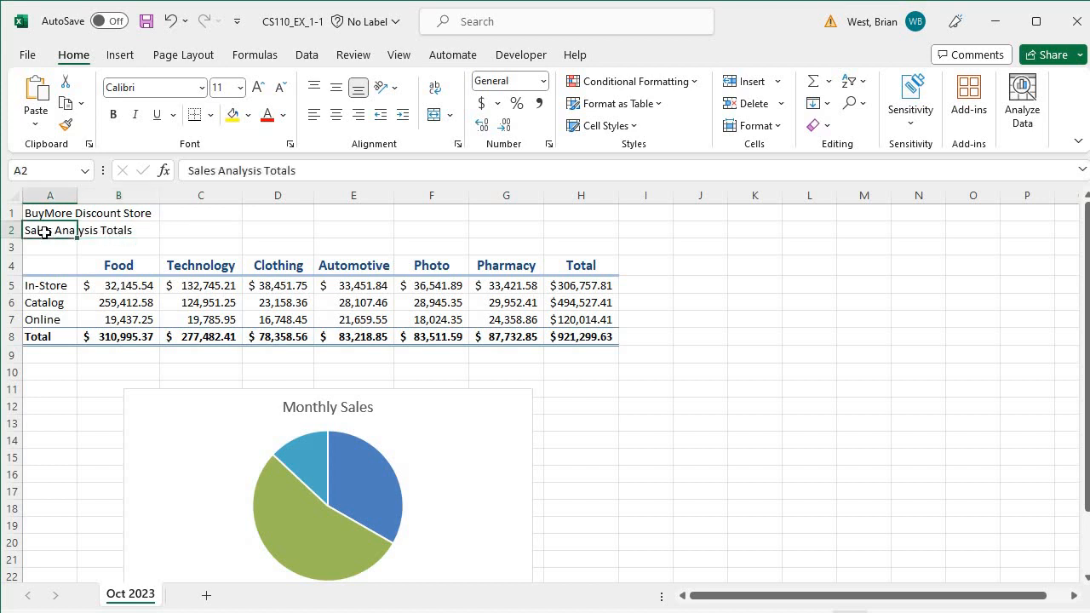
drag(185, 170, 297, 171)
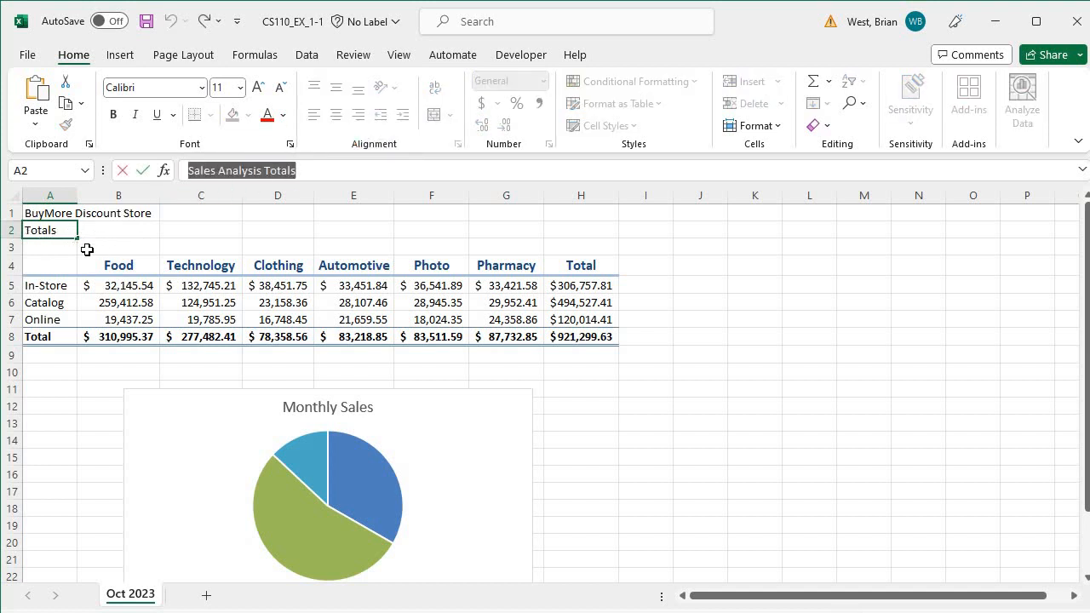
click(85, 248)
click(121, 230)
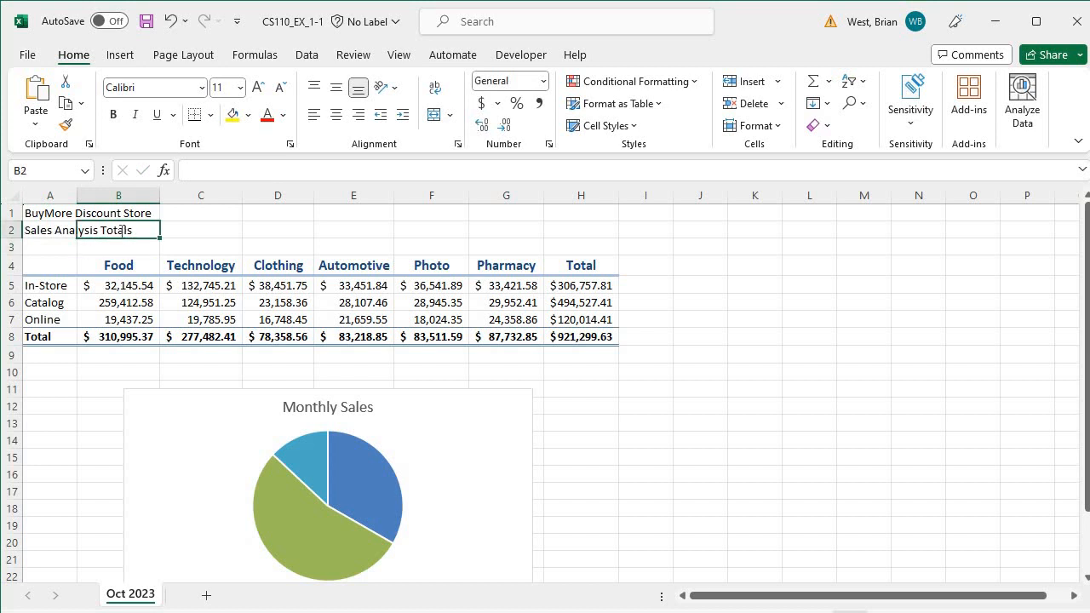
text(name)
key(Return)
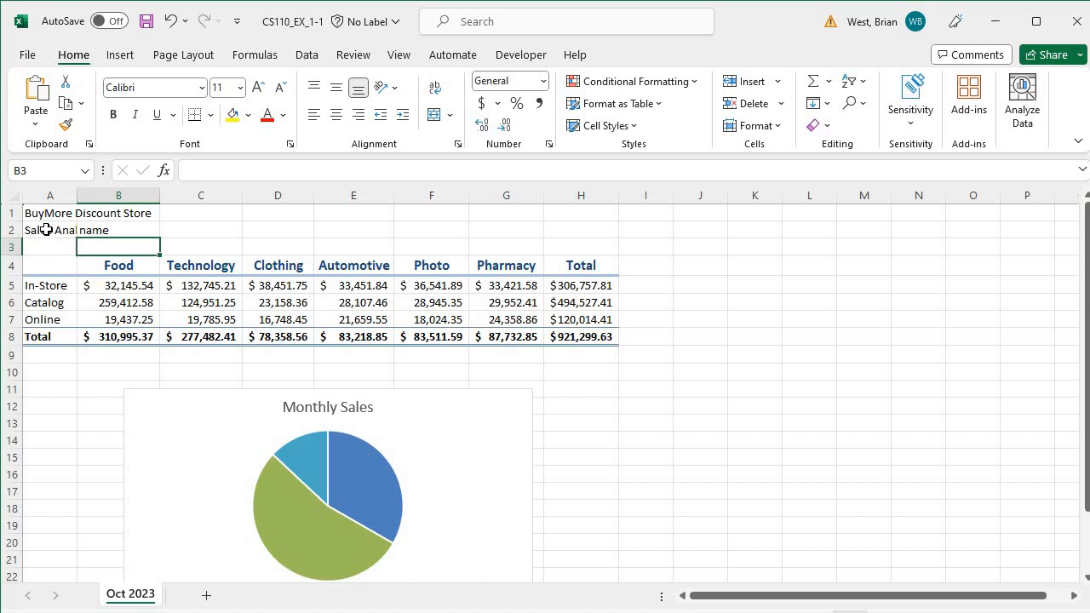
click(99, 231)
key(Delete)
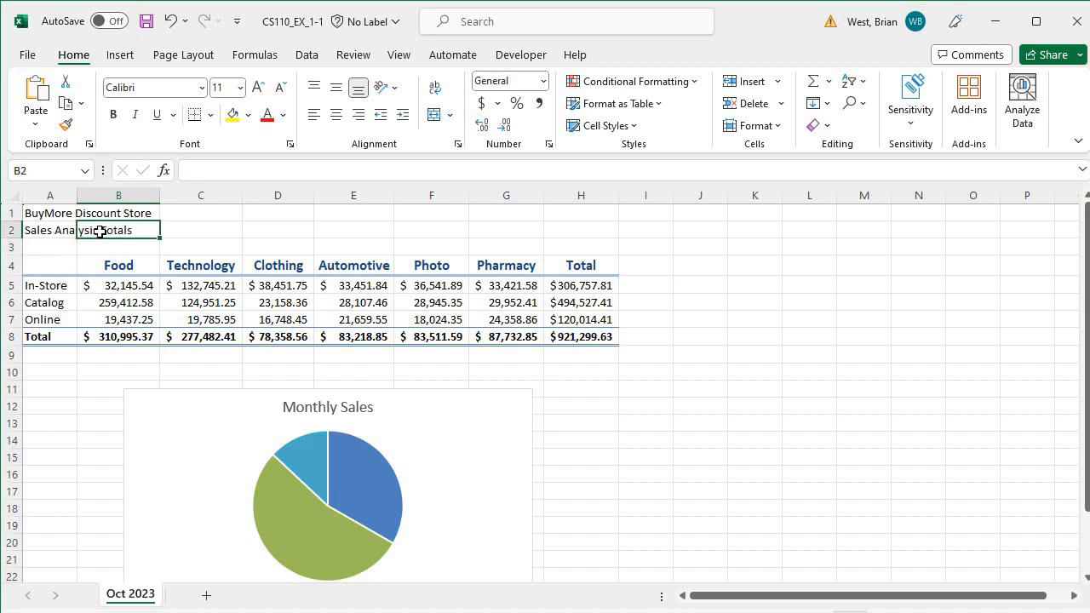
click(68, 260)
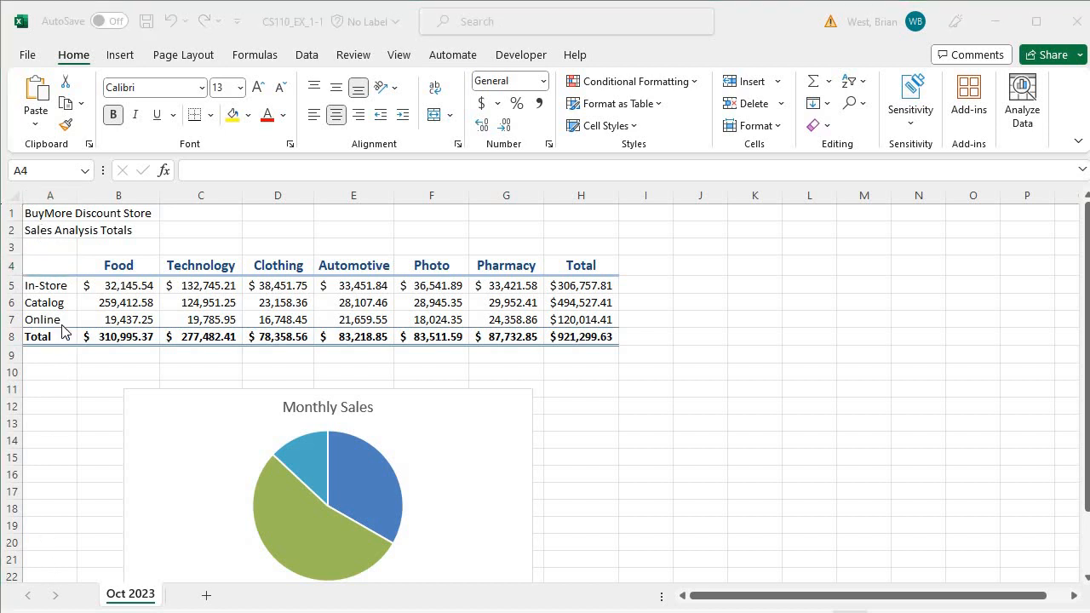
Replace the subtitle in cell A2 with "Monthly Sales"
click(37, 231)
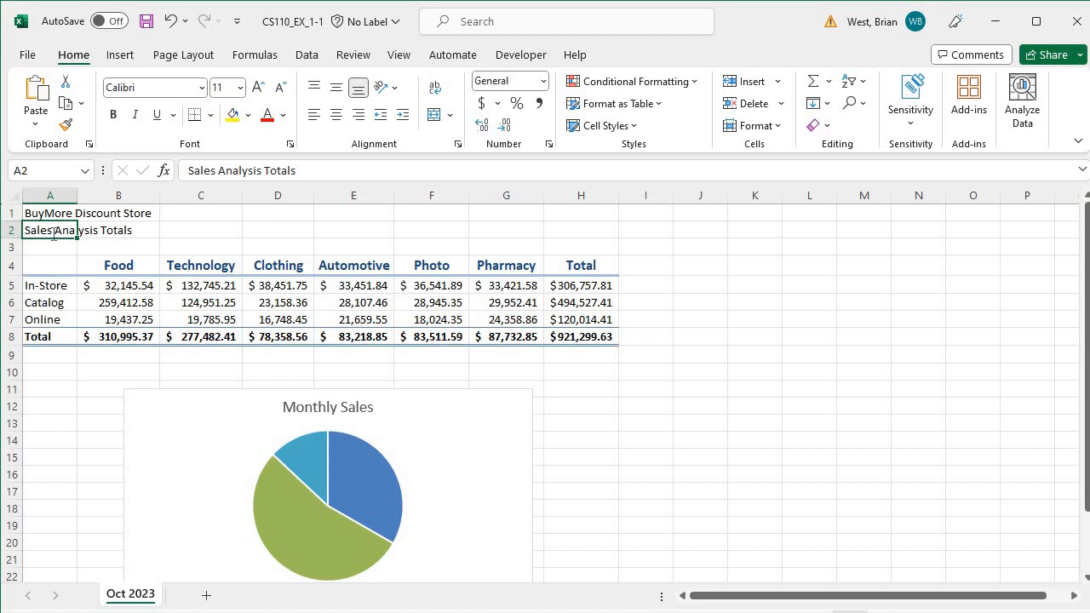
text(Monthly)
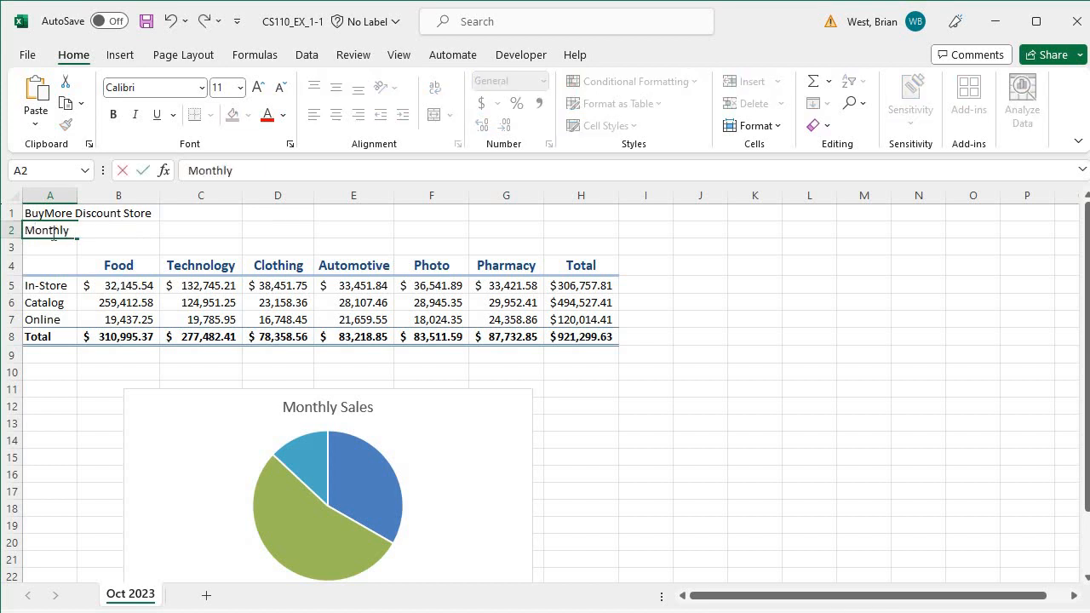
text( Sales)
key(Return)
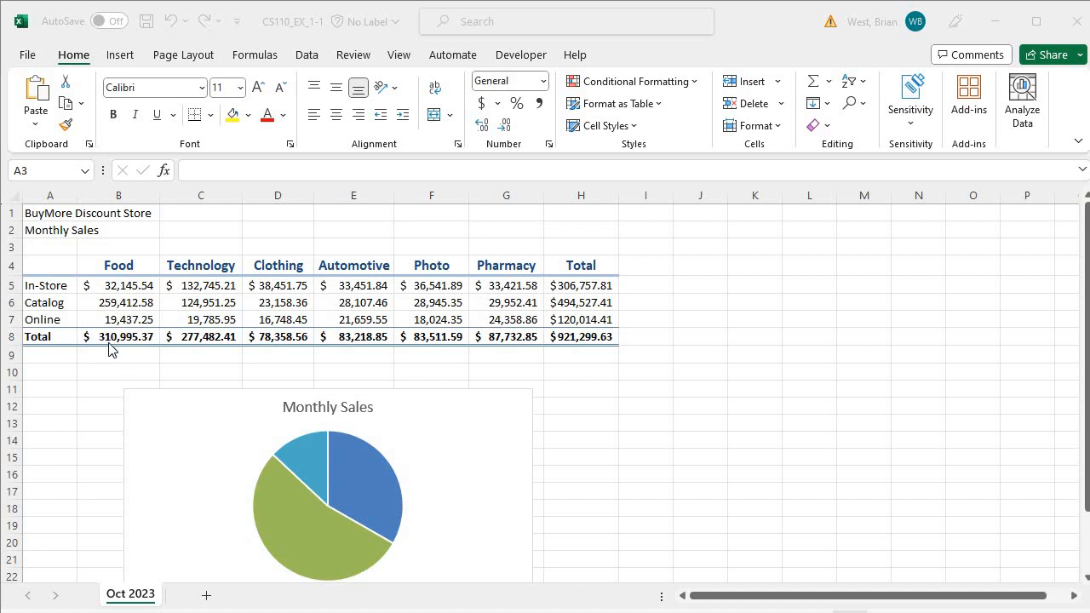
Set the In-Store Food amount in B5 to 31945.63 and check the dependent totals in B8 and H5
click(126, 286)
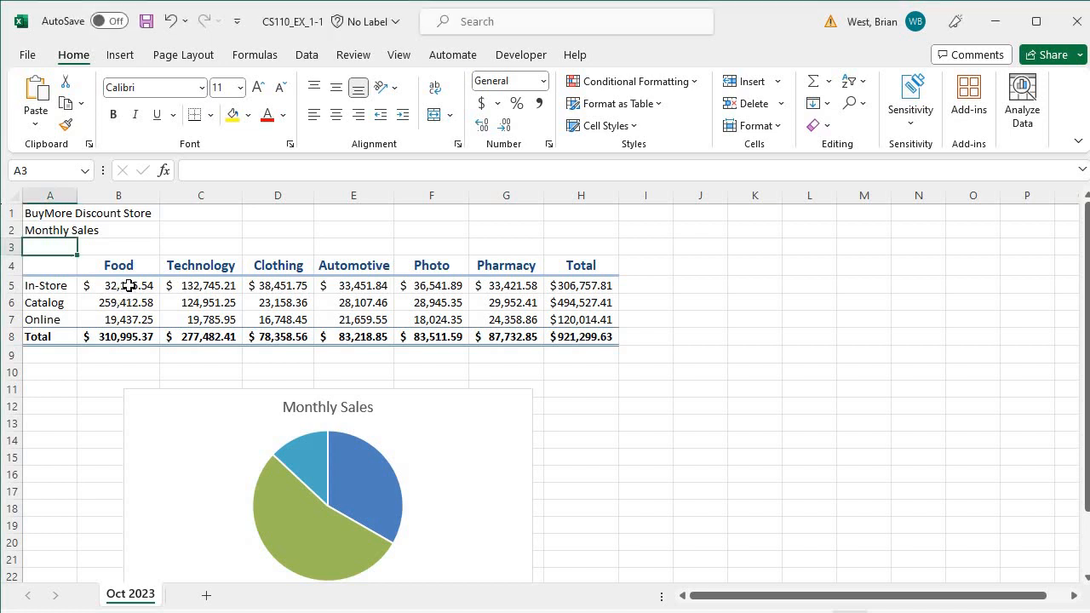
click(125, 286)
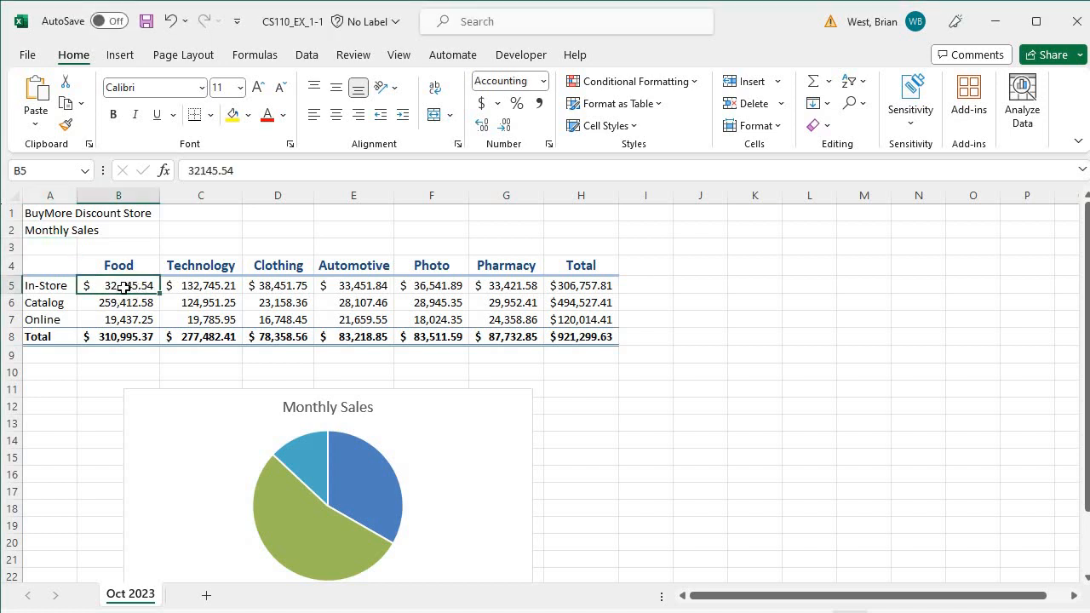
text(31)
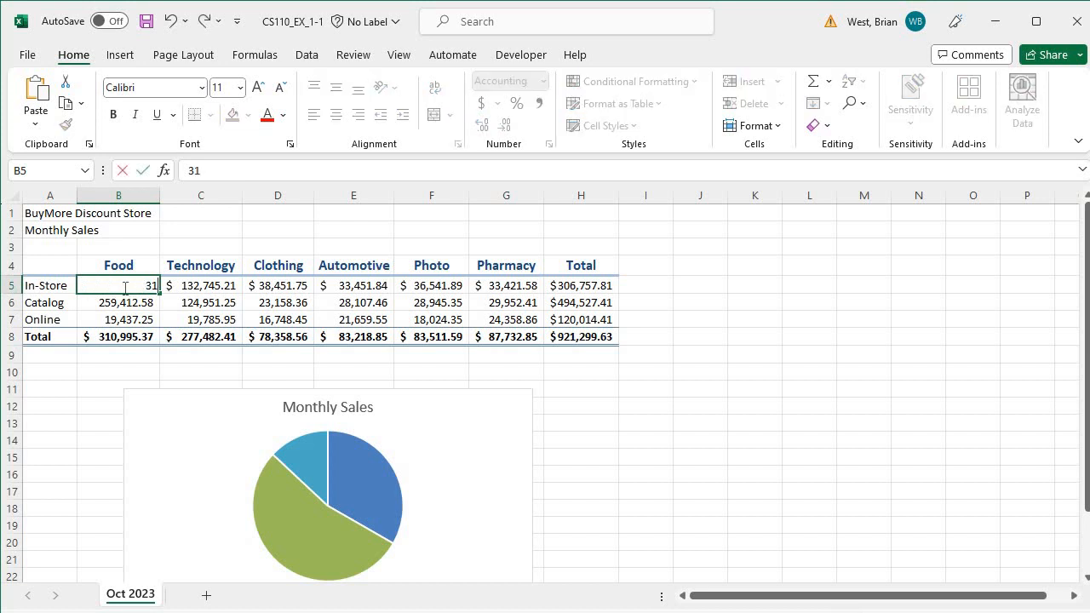
text(945.63)
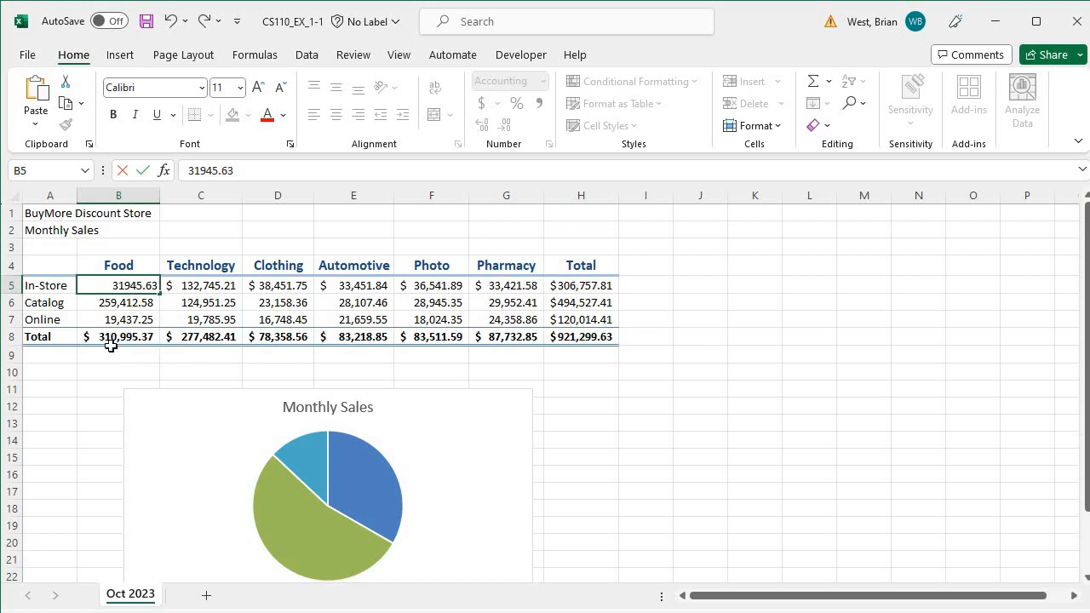
key(Return)
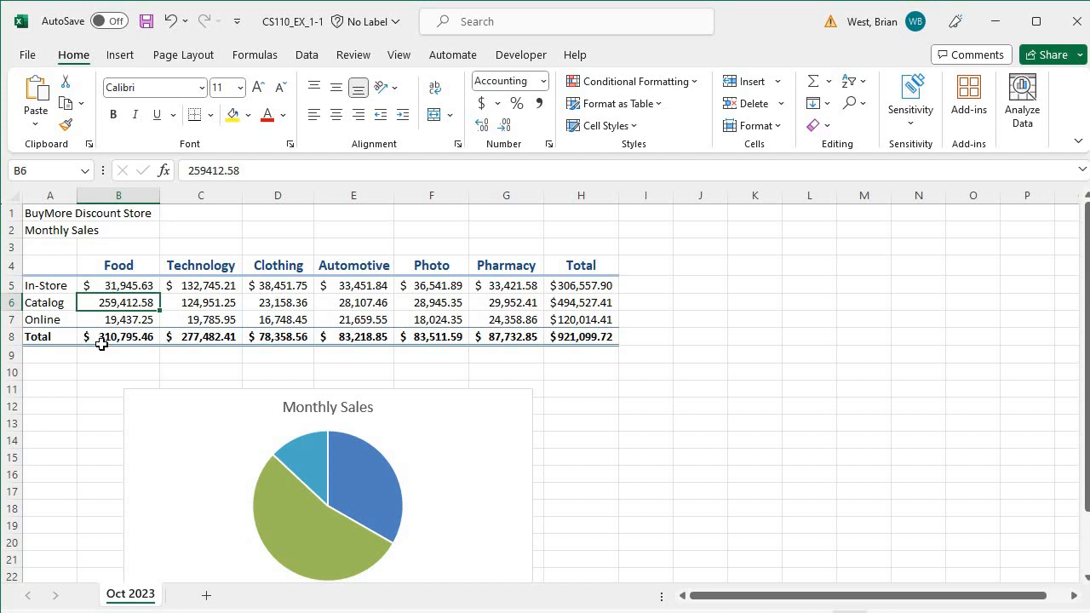
click(102, 340)
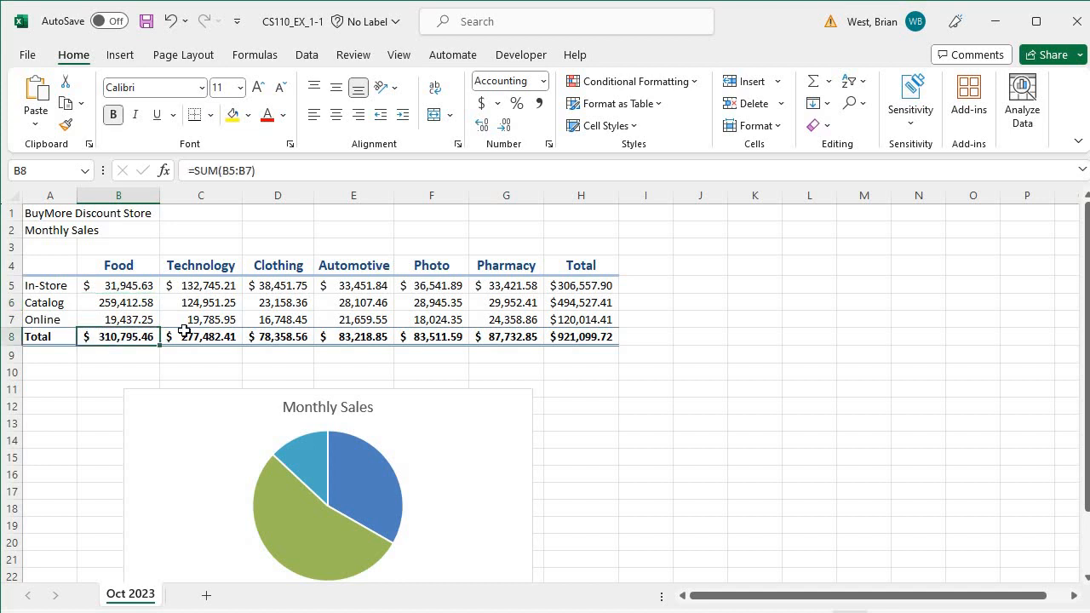
click(576, 285)
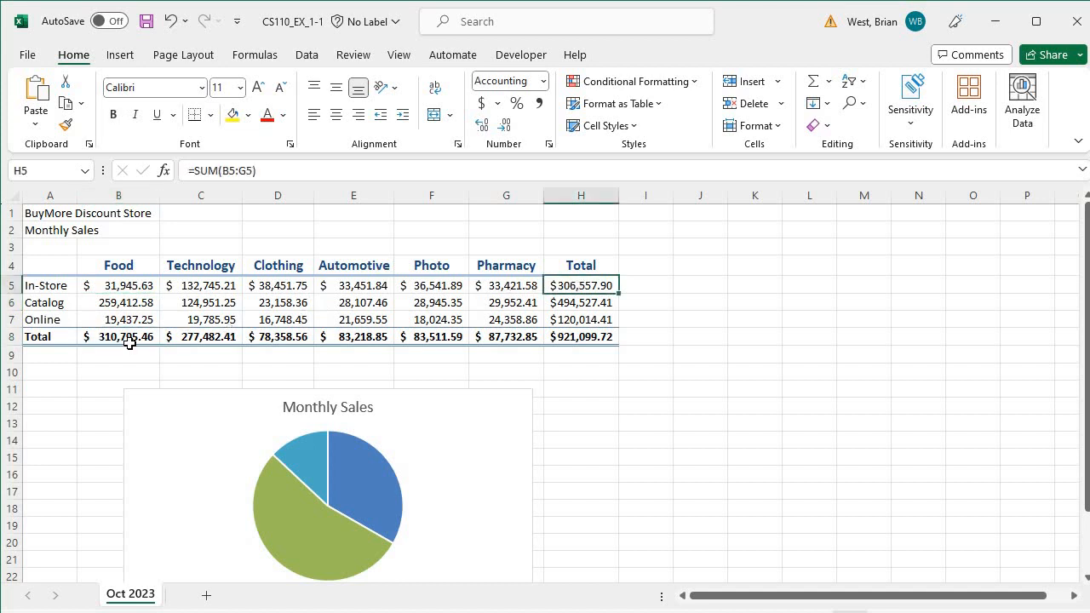
click(109, 290)
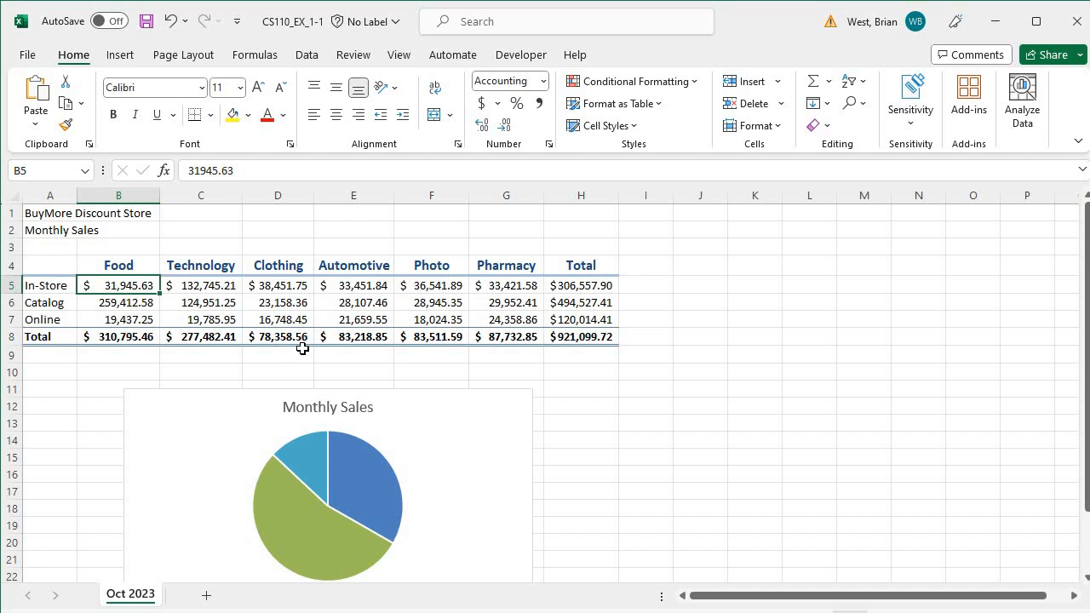
Set the Catalog Technology amount in C6 to 127456.21
click(184, 304)
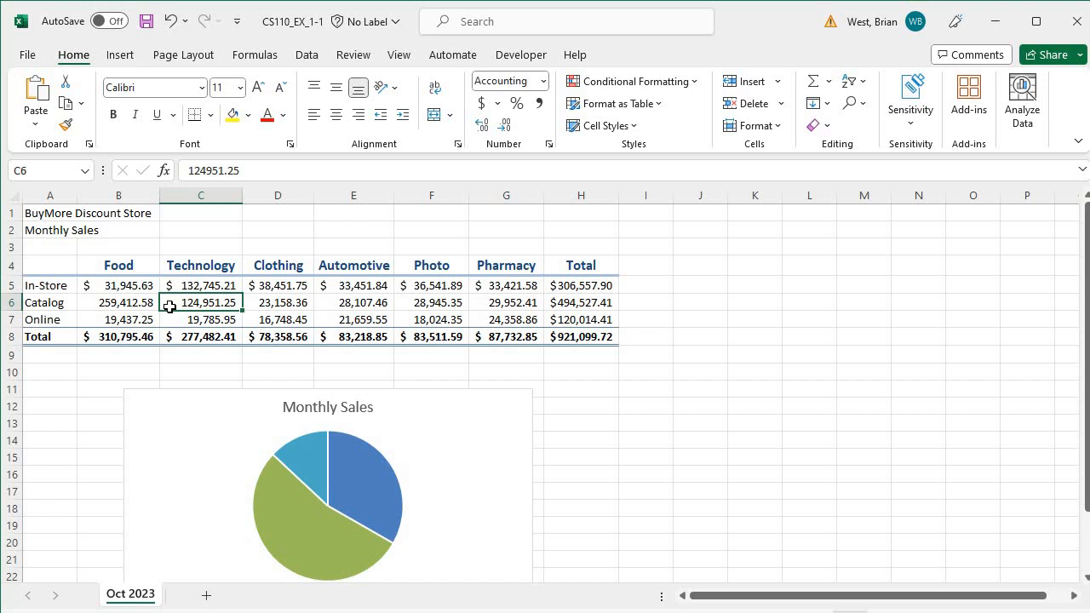
text(1)
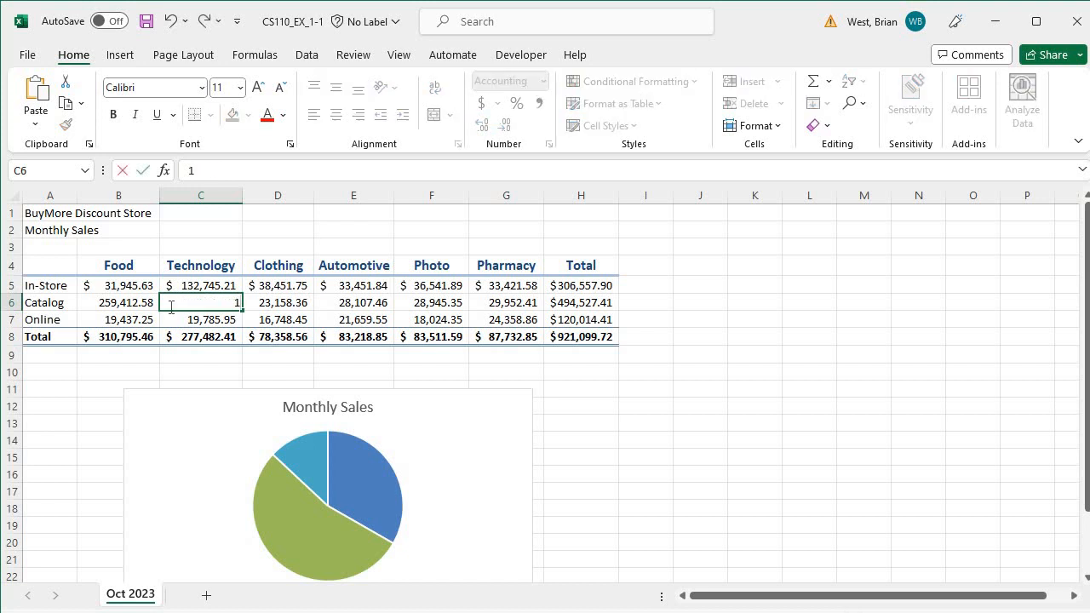
text(27456.21)
key(Return)
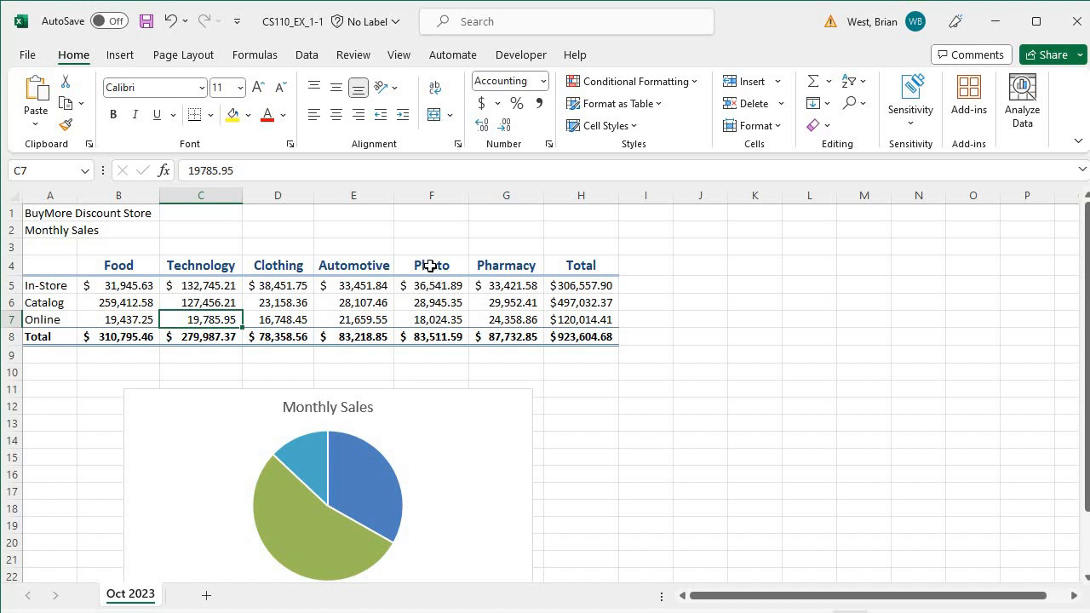
Set the Online Photo amount in F7 to 17856.23 and check the totals in H5, H7 and H8
click(430, 320)
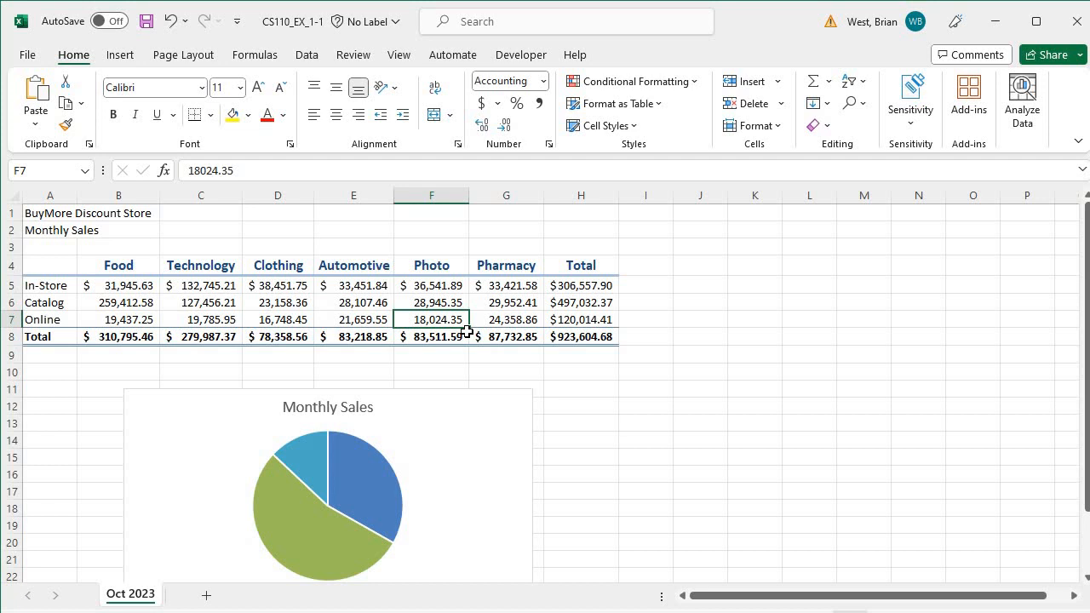
text(178)
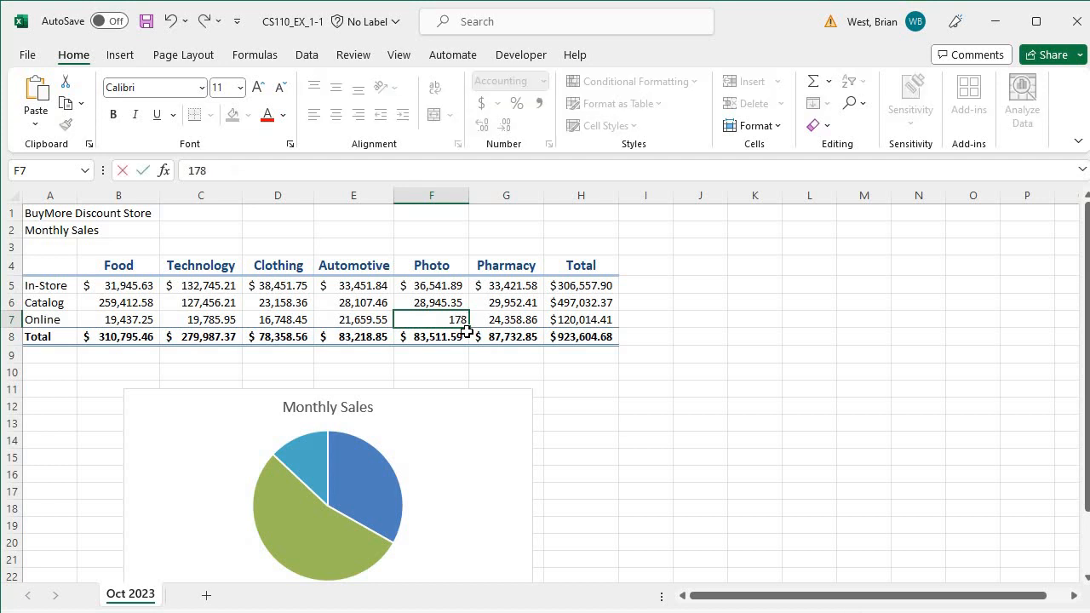
text(56.23)
key(Return)
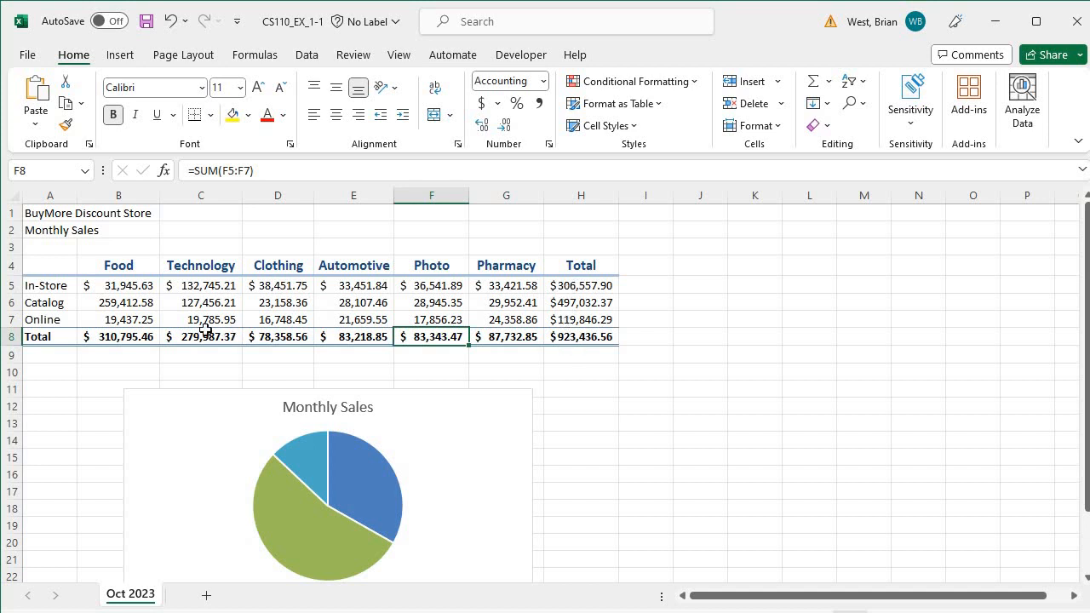
click(578, 339)
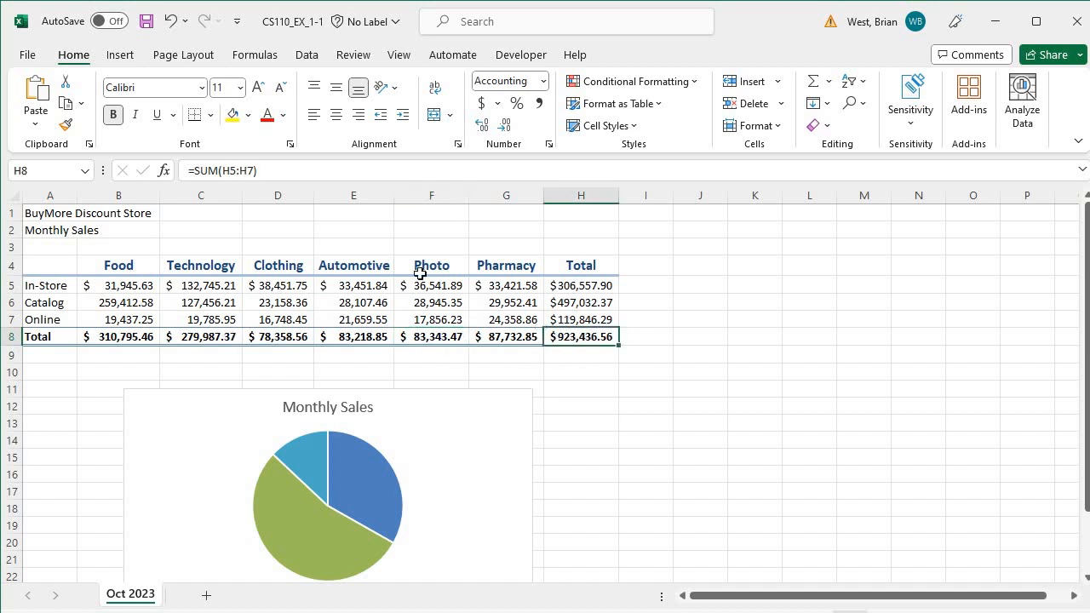
click(577, 285)
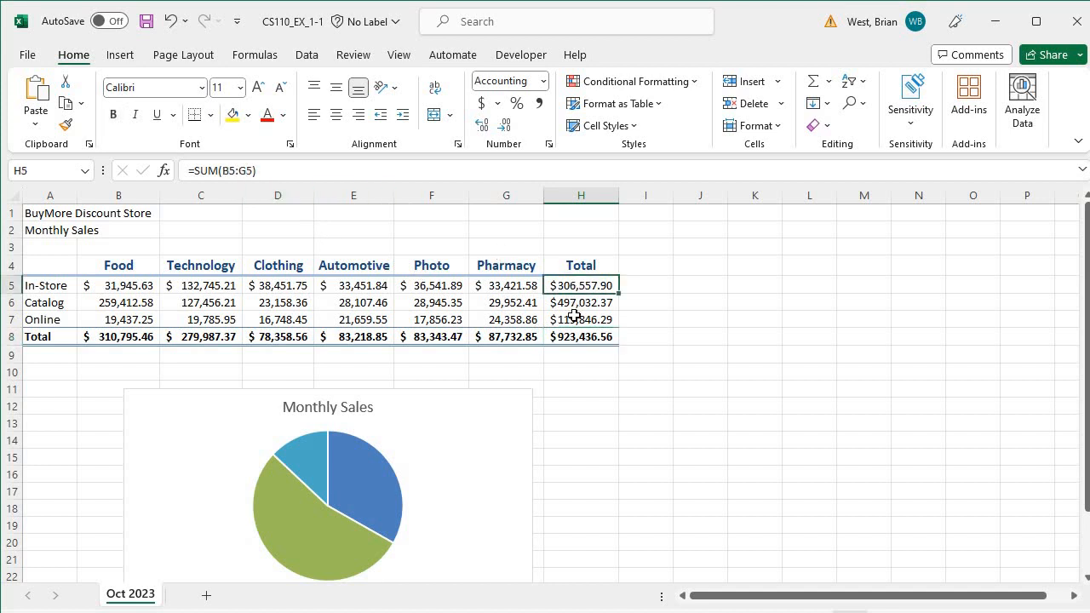
click(575, 319)
click(576, 340)
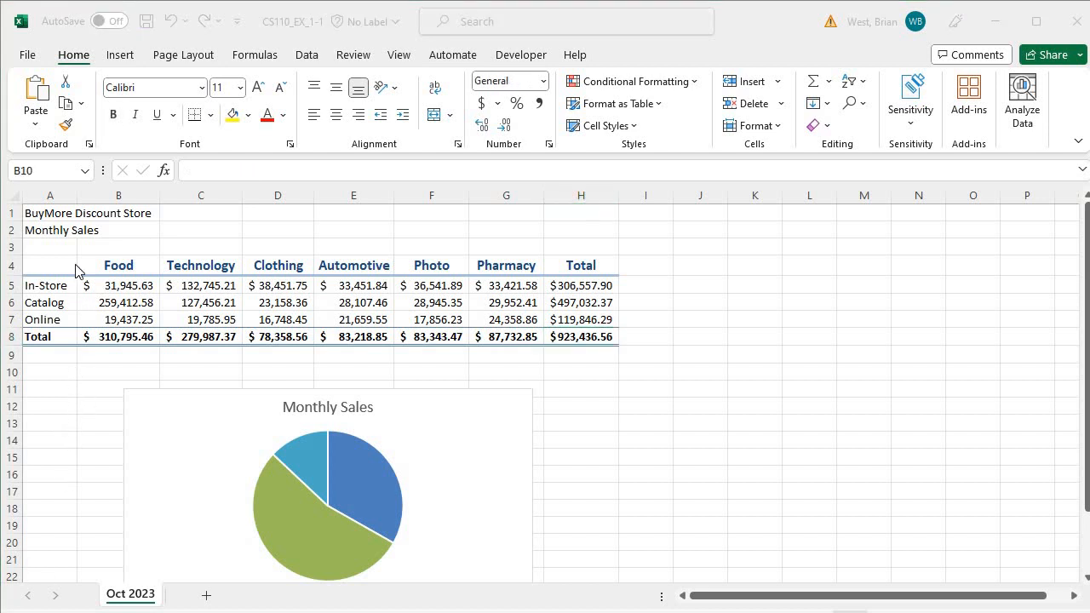
Merge and center the BuyMore Discount Store title across cells A1 to H1
click(41, 213)
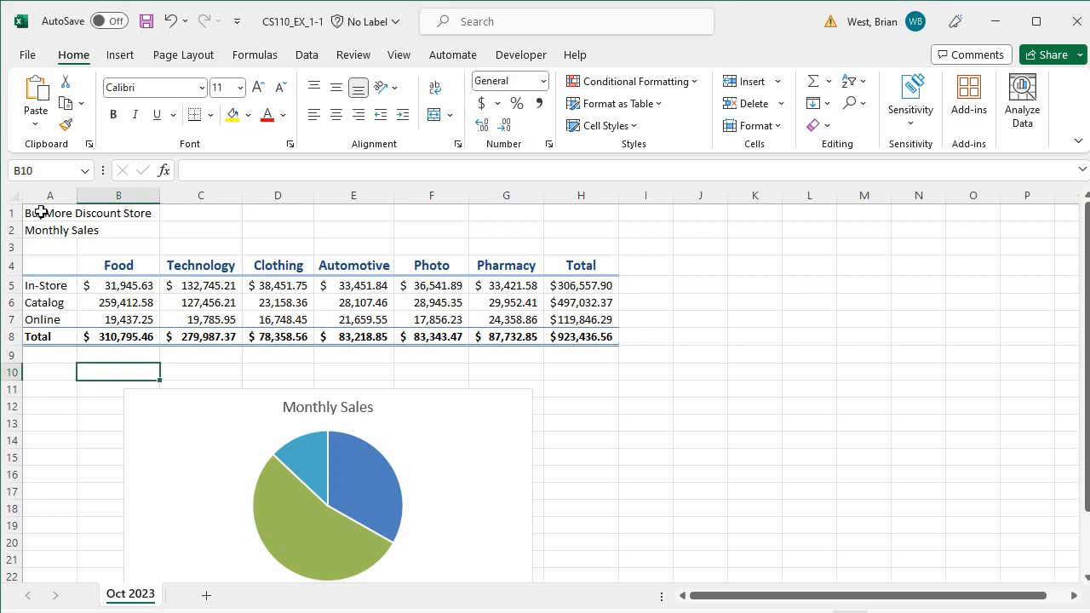
click(42, 213)
drag(41, 213, 568, 213)
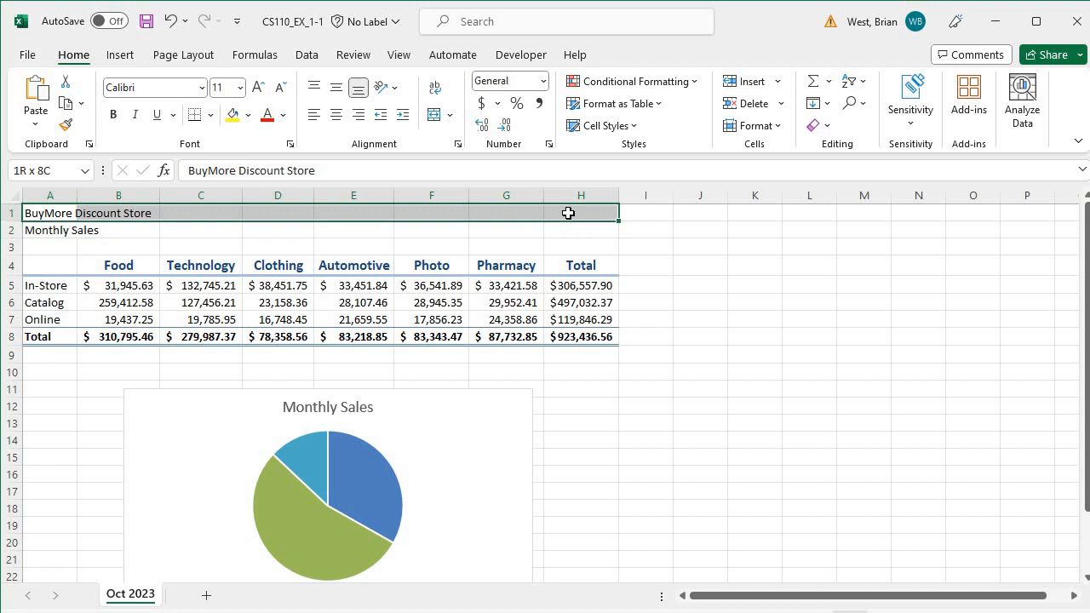
drag(568, 212, 568, 213)
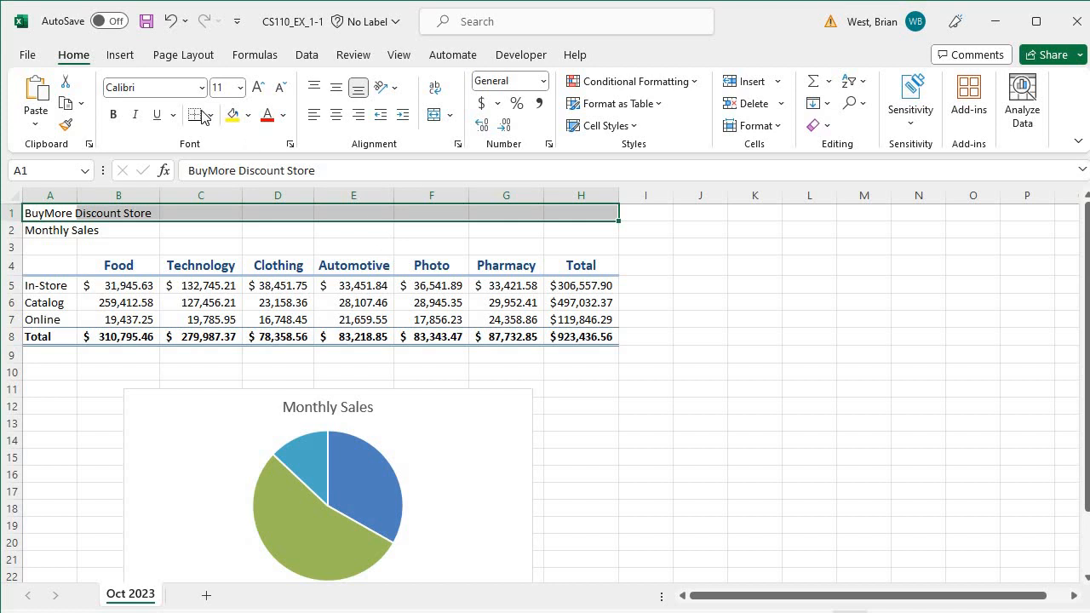
click(451, 115)
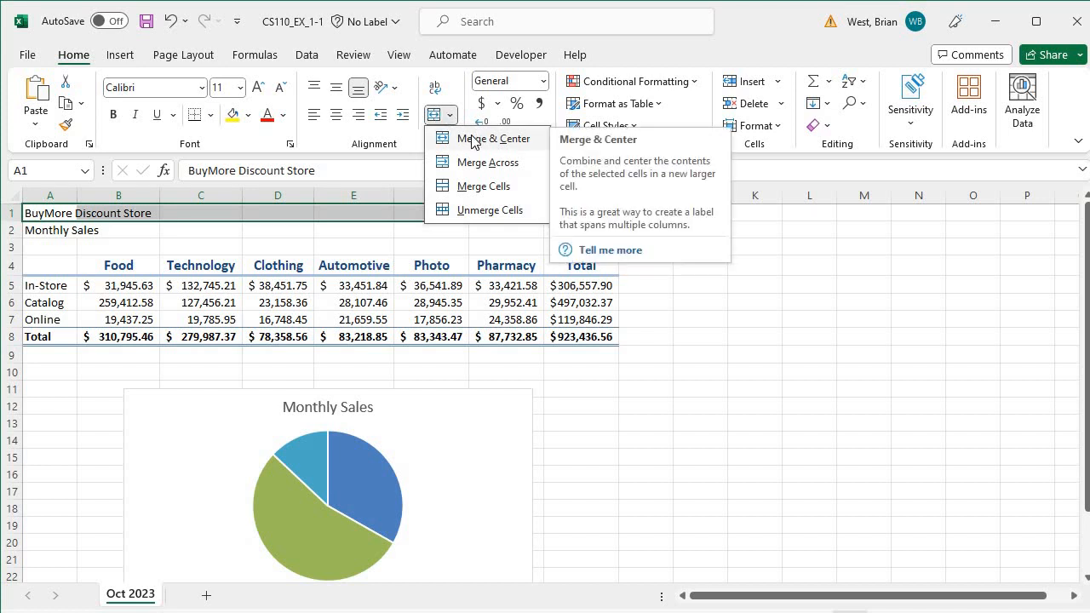
click(474, 141)
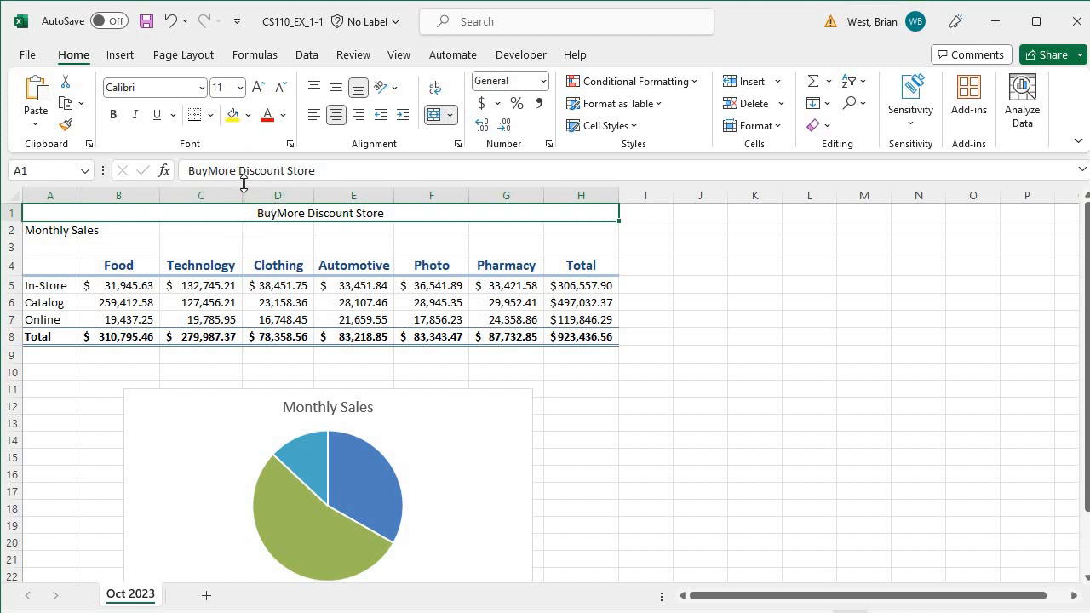
Try a dark blue fill color on the merged title cell in row 1
click(248, 115)
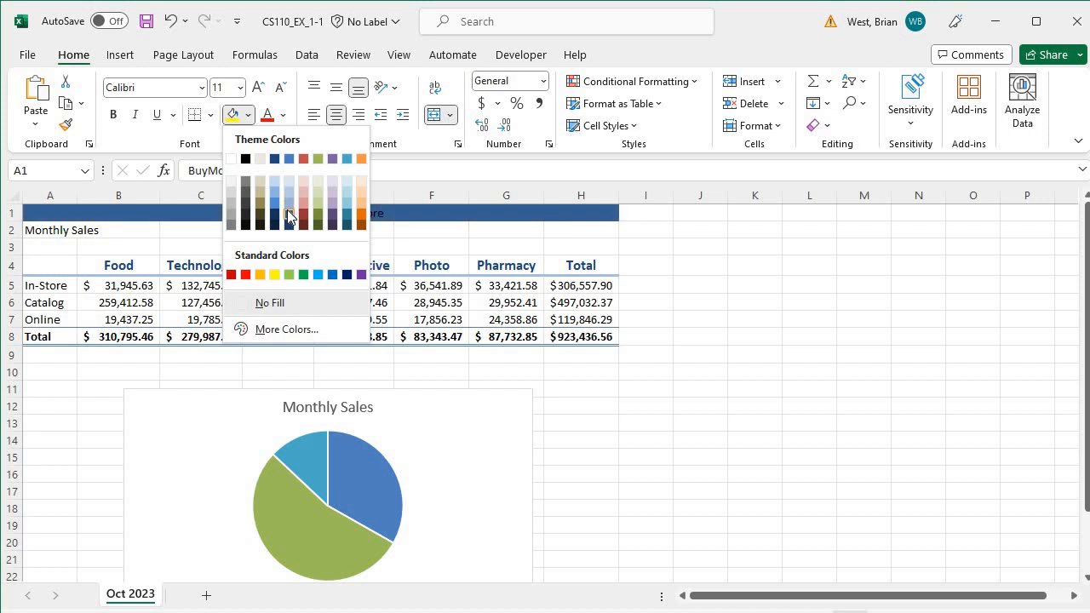
click(434, 208)
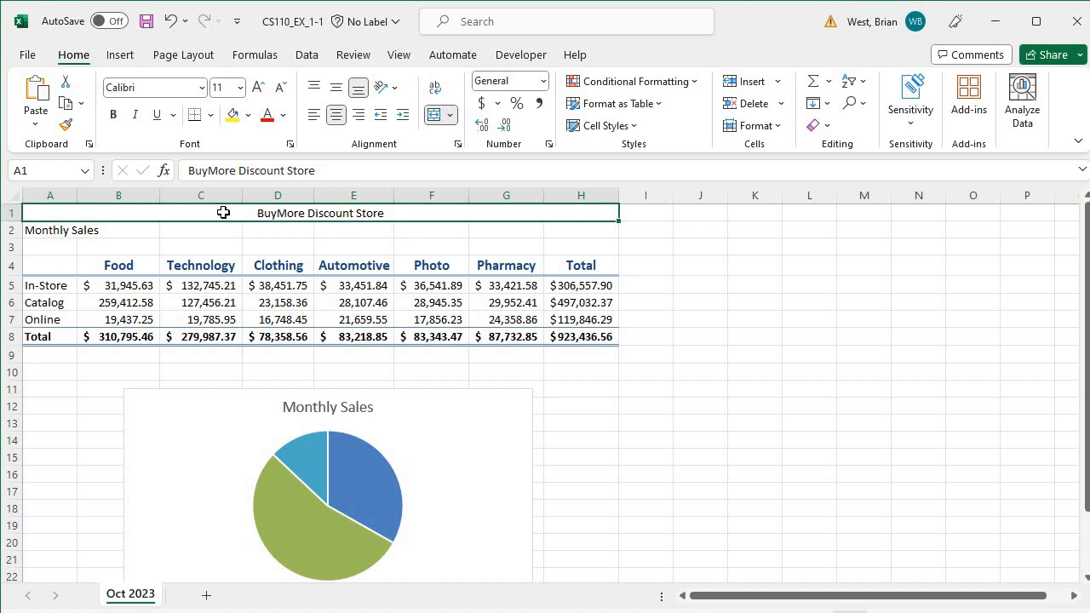
click(248, 115)
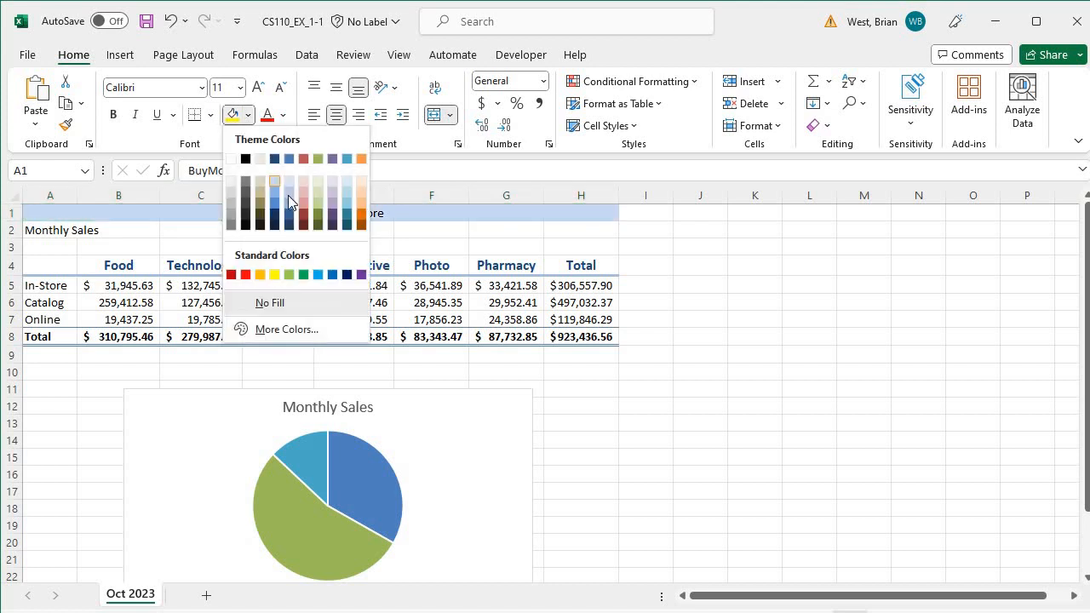
click(290, 226)
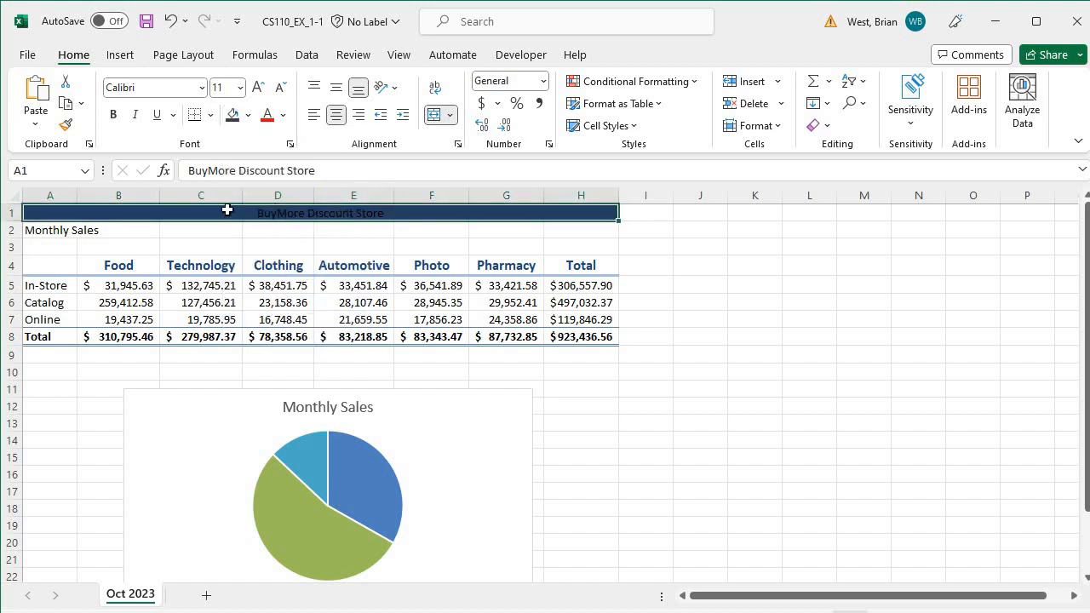
Fill the merged title cell in row 1 with light red
click(248, 119)
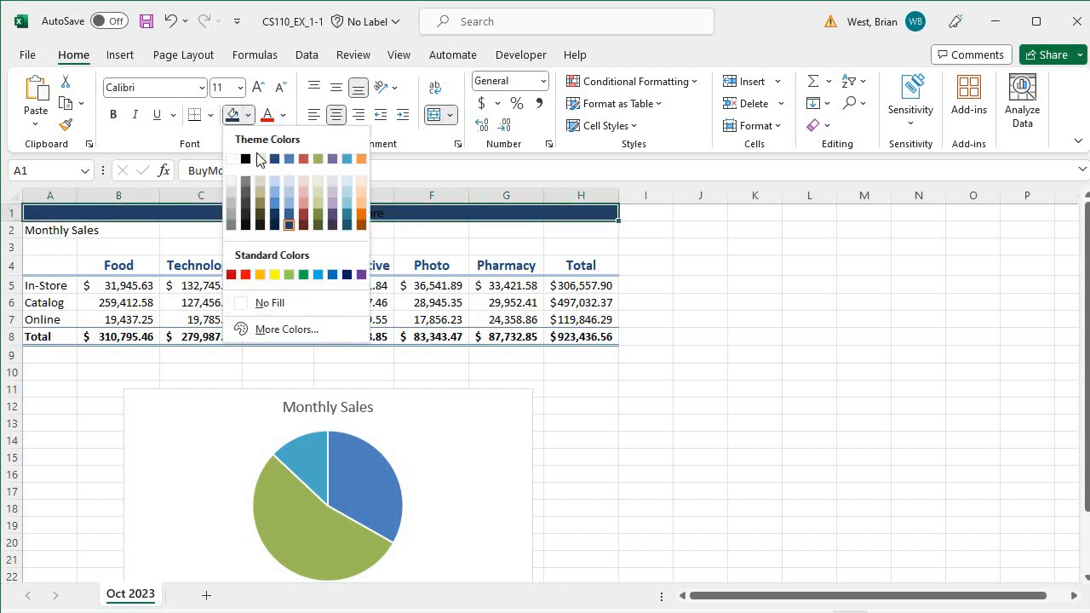
click(303, 193)
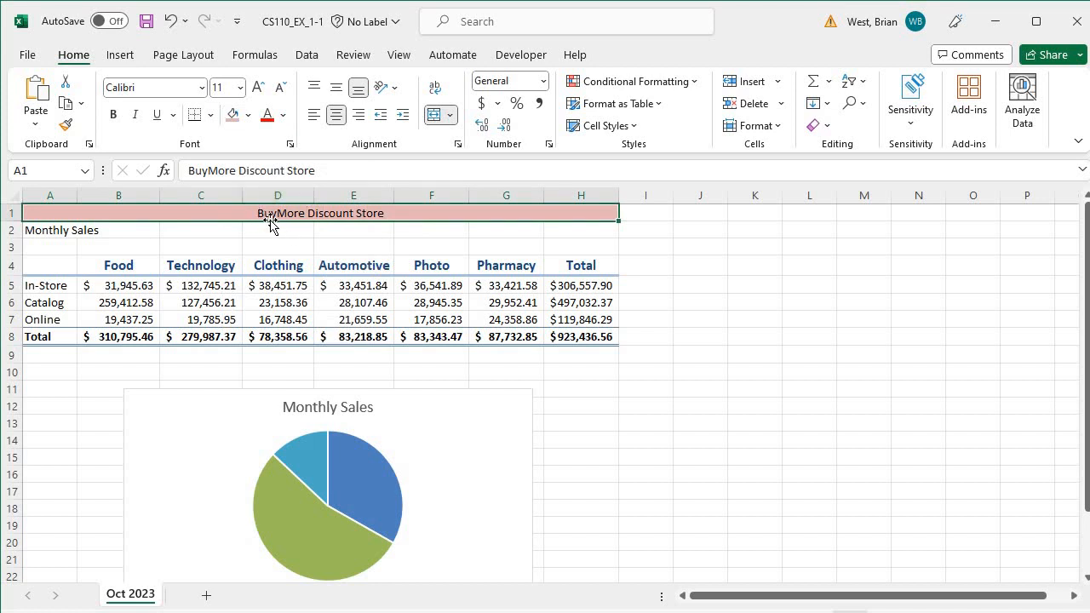
Try light blue and off-white font colors on the row 1 title and return its text to black
click(283, 115)
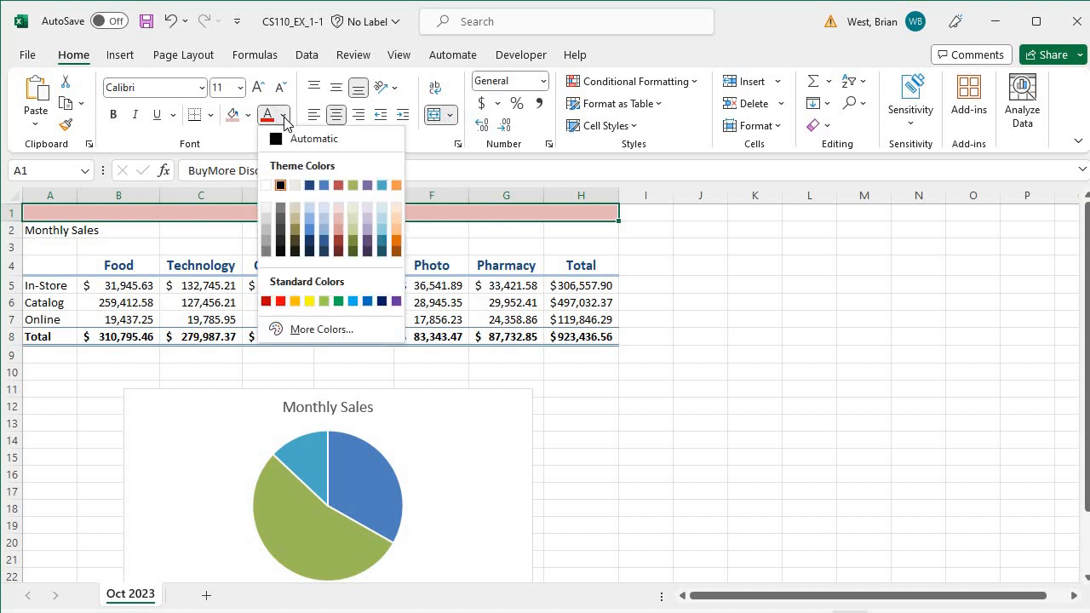
click(309, 217)
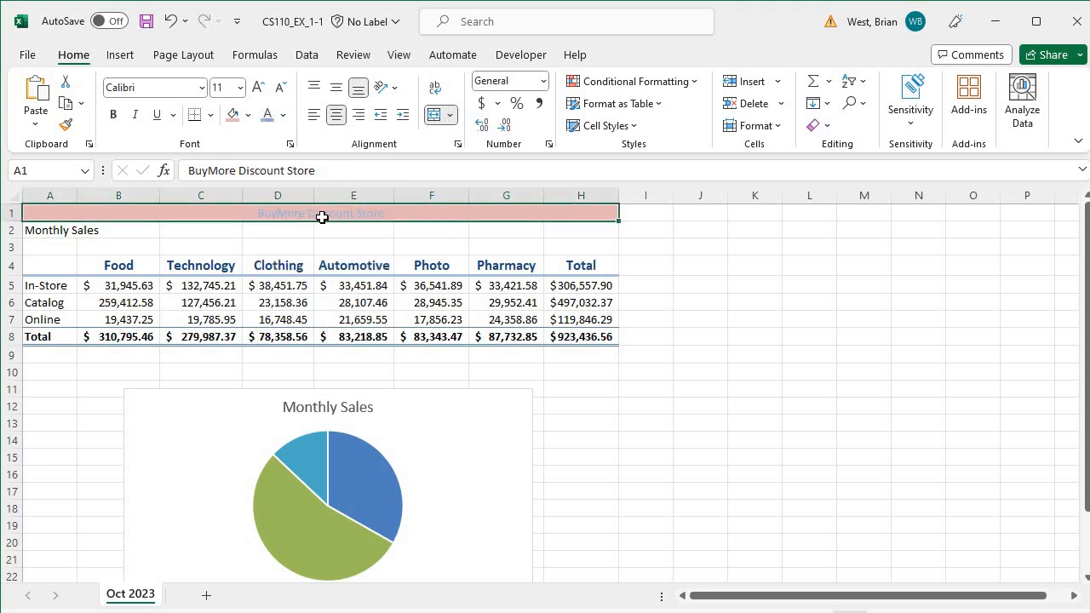
click(282, 116)
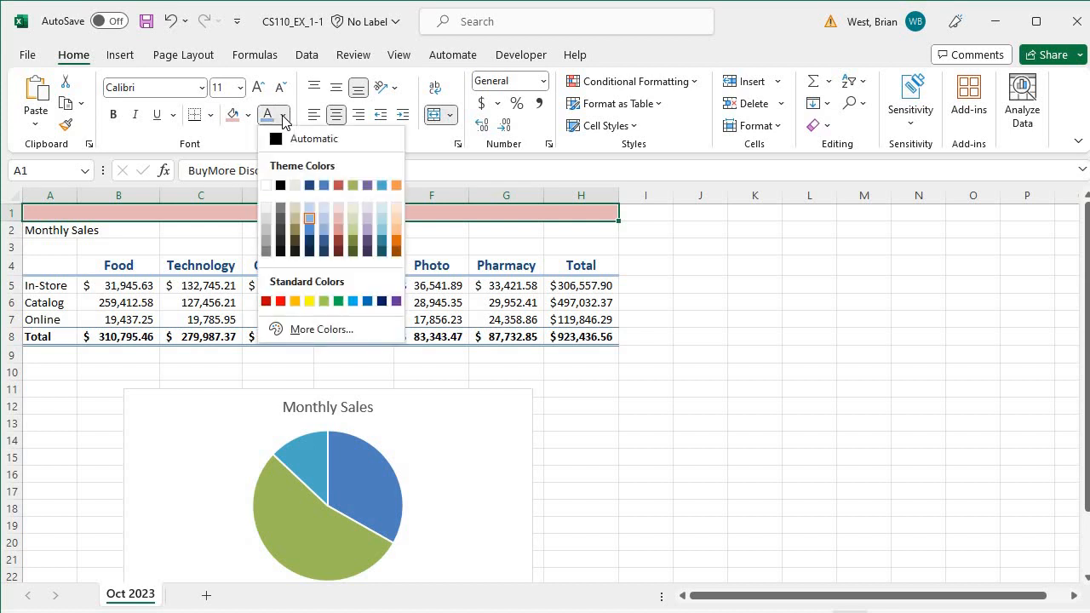
click(266, 212)
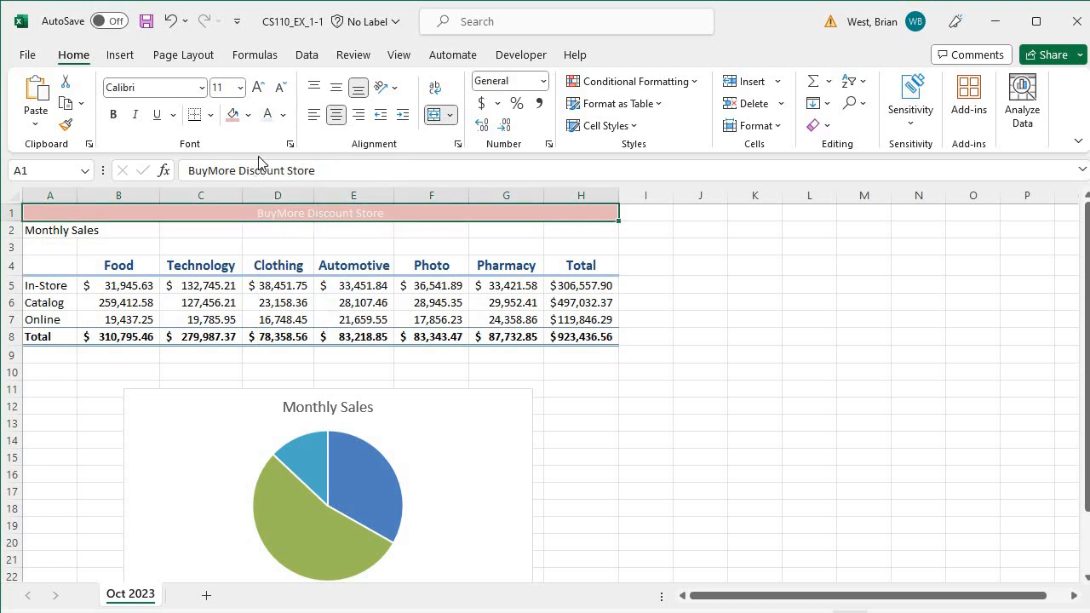
click(283, 116)
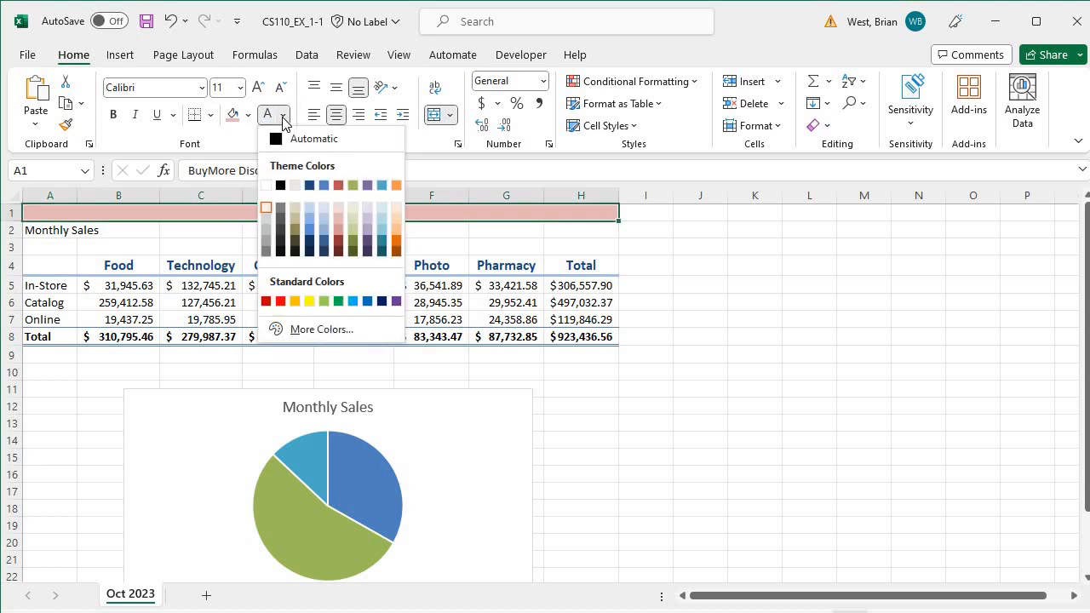
click(281, 186)
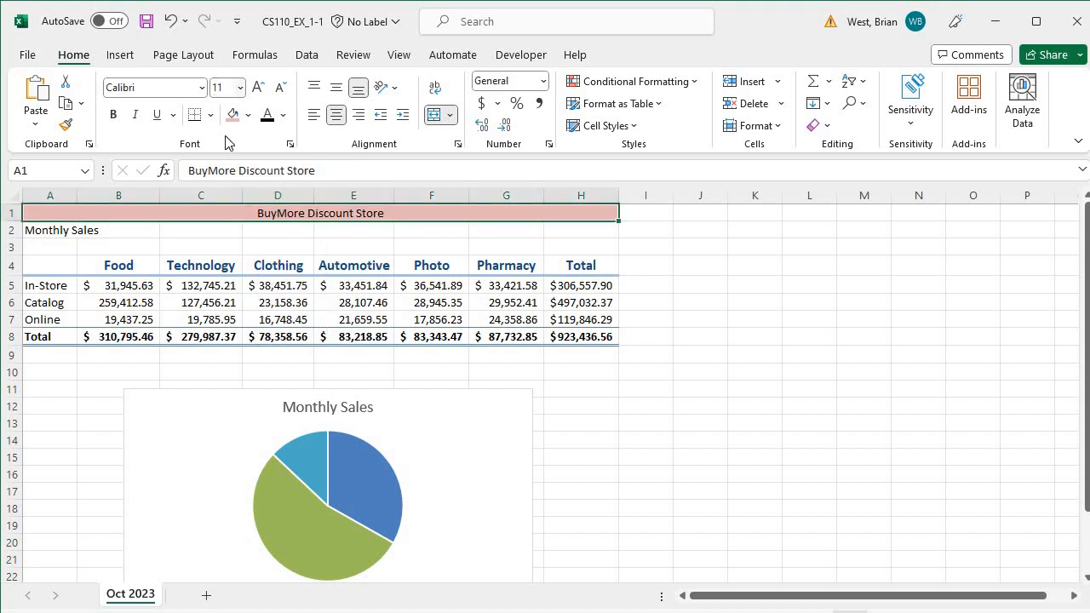
Set the font size of the BuyMore Discount Store title to 18
click(241, 87)
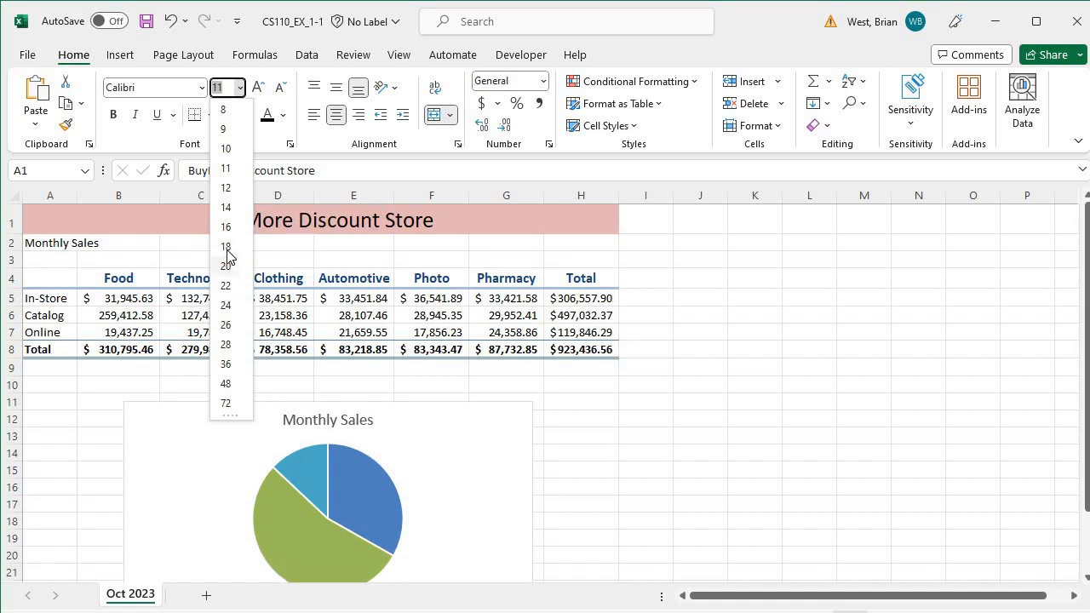
click(228, 247)
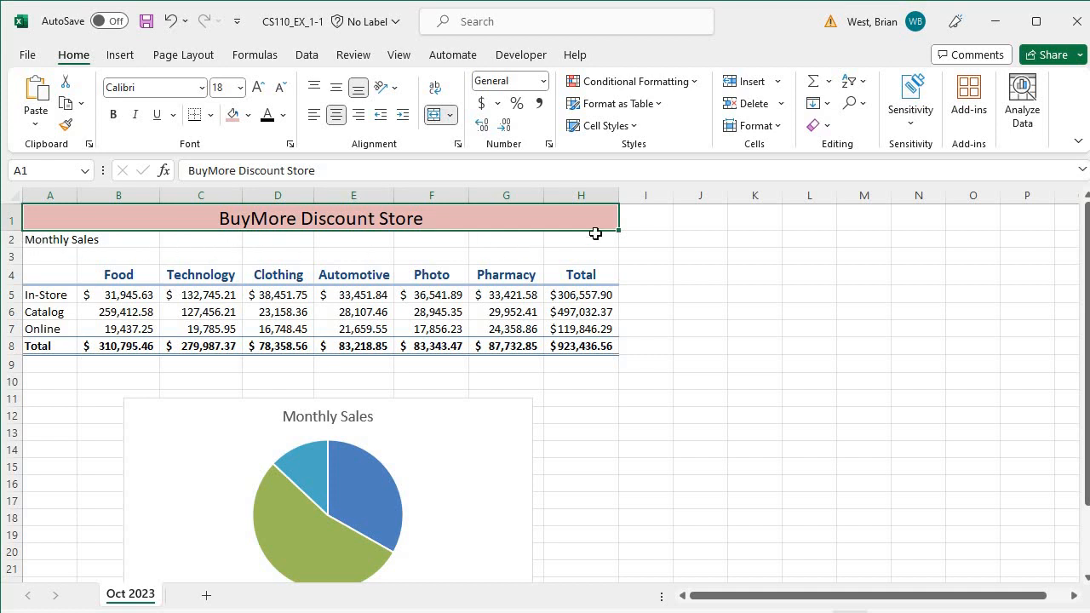
Merge and center the Monthly Sales subtitle across A2 to H2, finding the command by searching for "mer"
click(48, 241)
drag(51, 241, 561, 242)
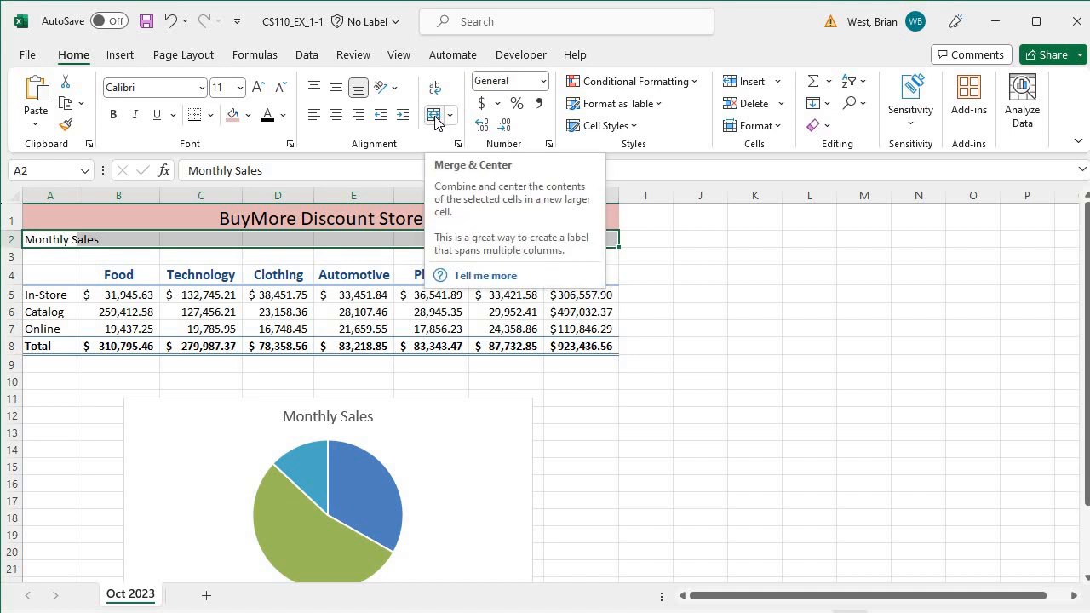
click(482, 24)
text(mer)
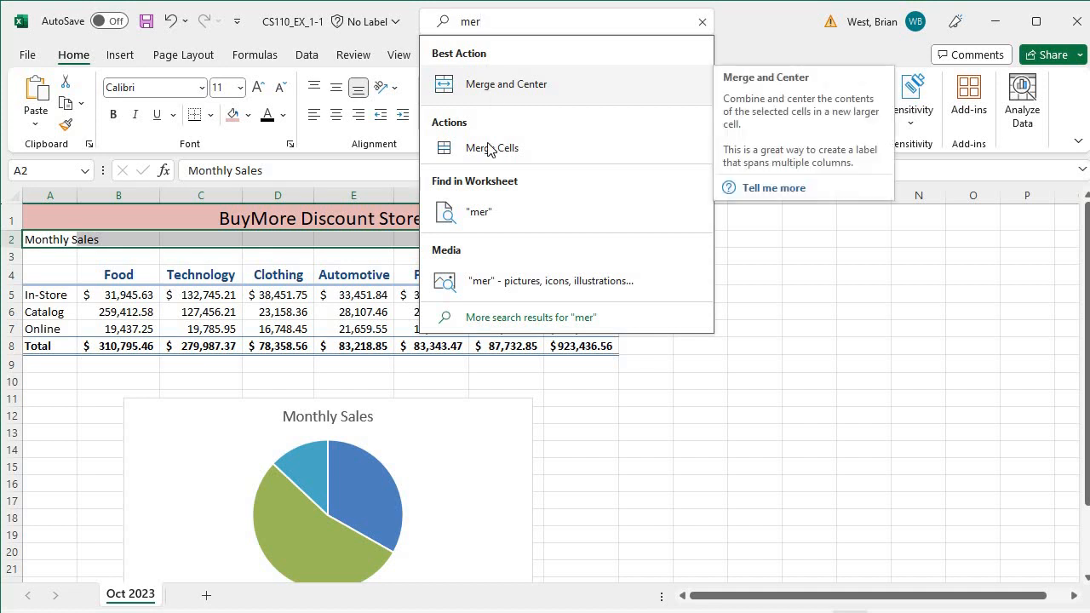
click(491, 84)
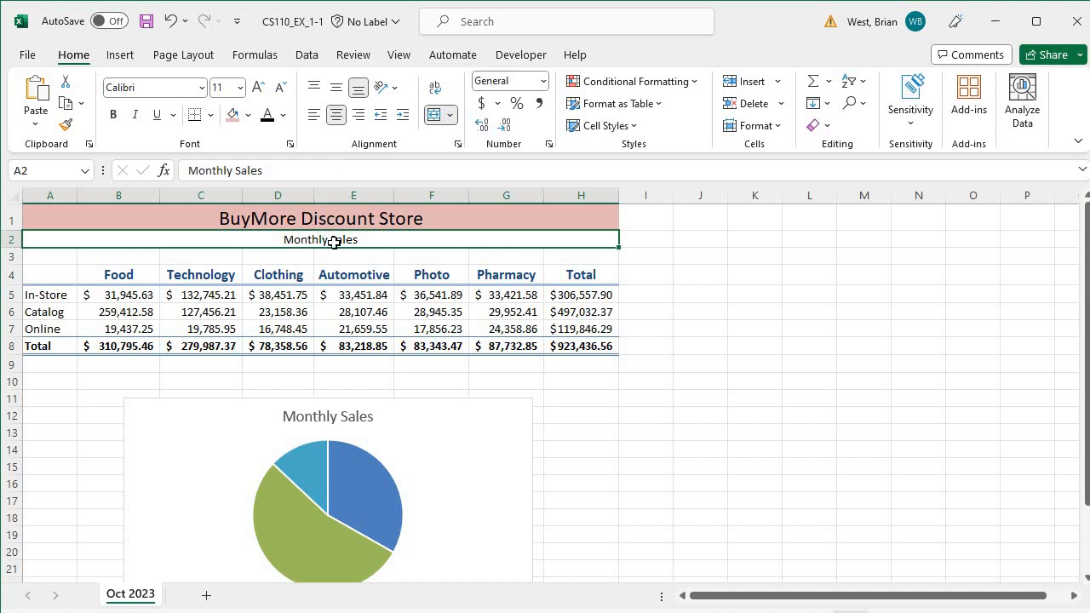
Give the merged Monthly Sales subtitle in row 2 a dark blue fill and yellow text
click(248, 115)
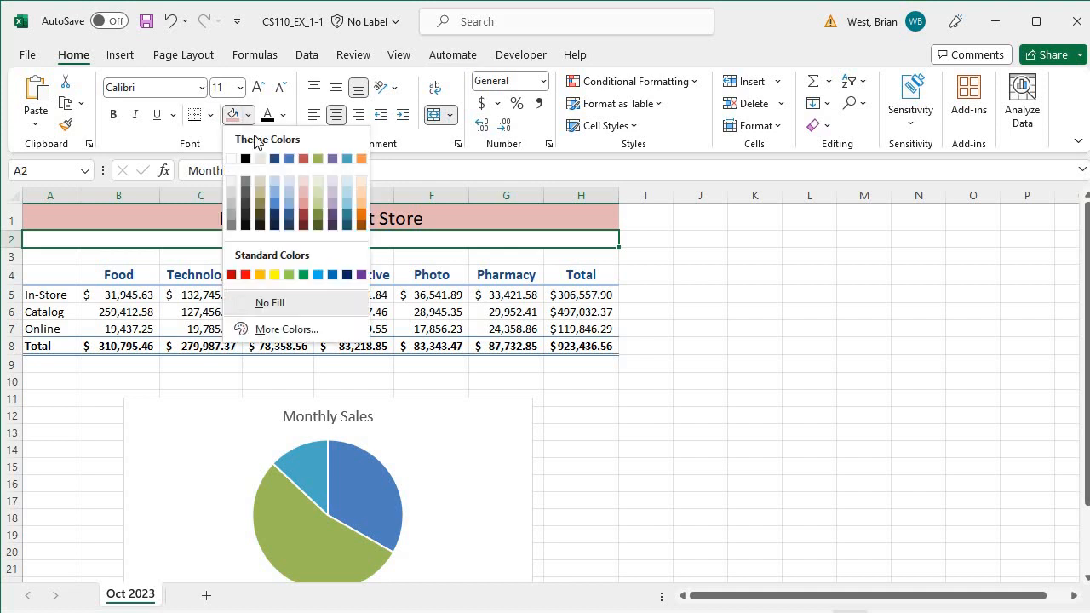
click(291, 225)
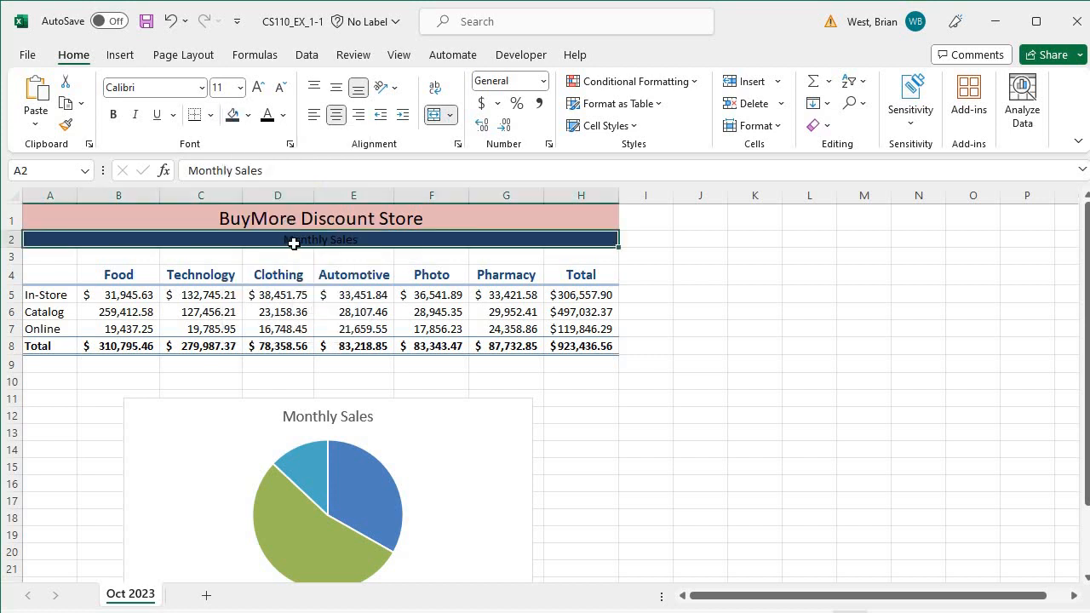
click(283, 115)
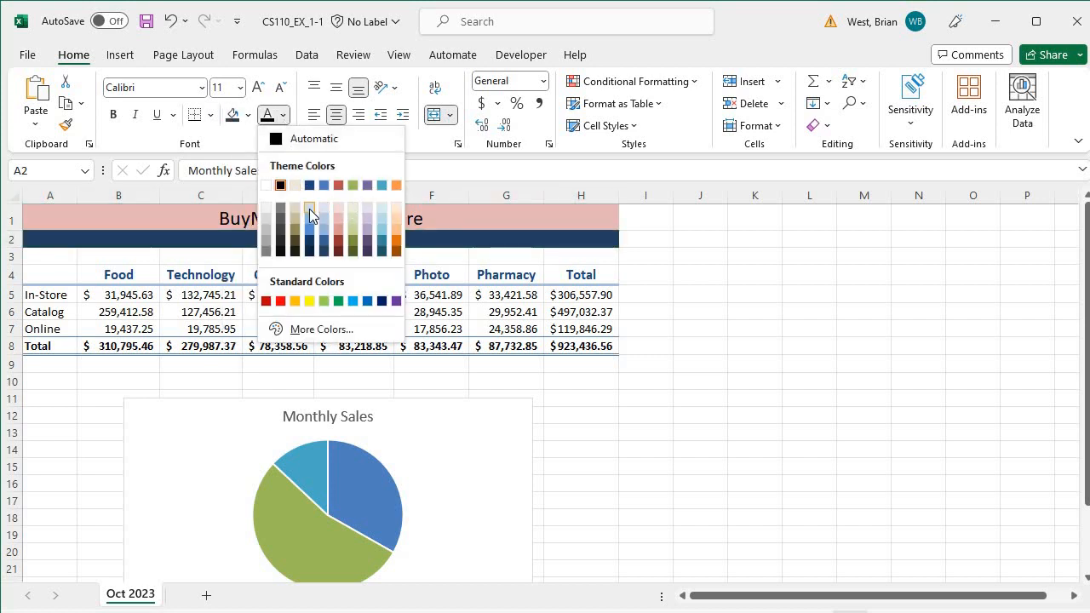
click(308, 300)
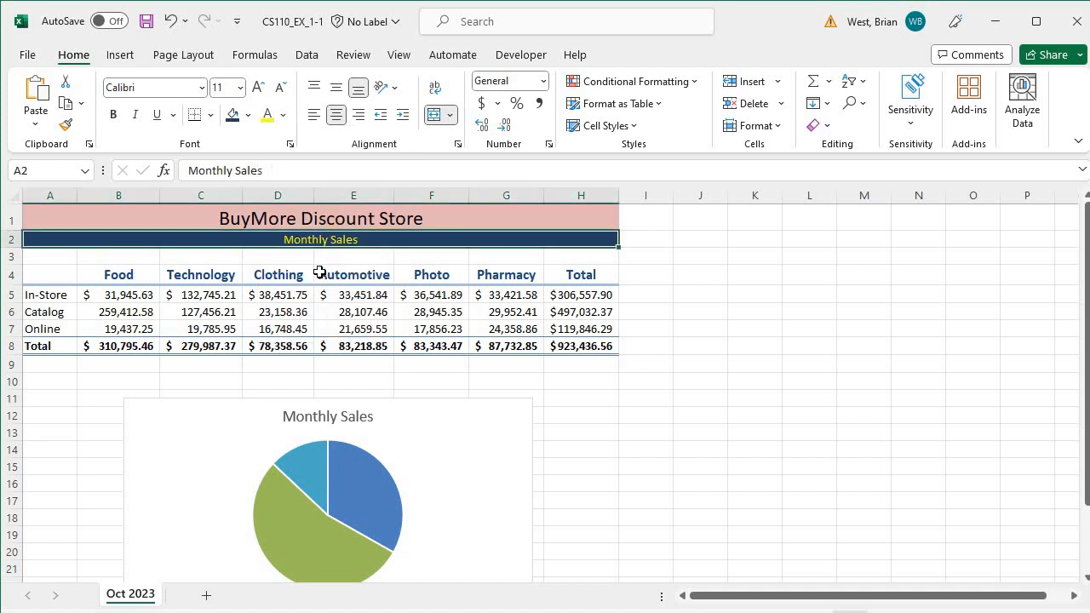
click(317, 258)
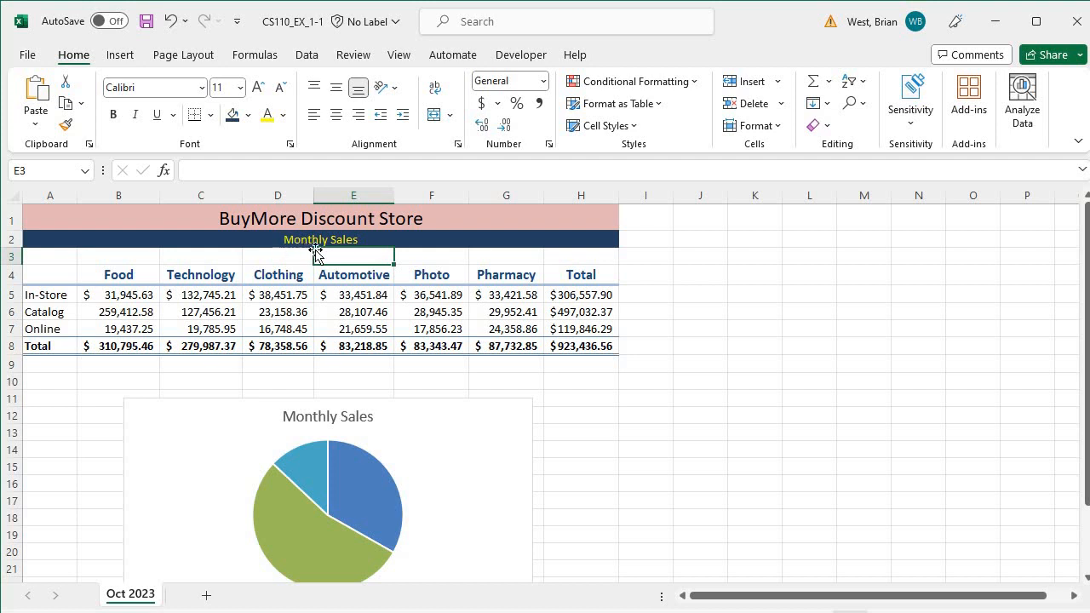
Set the font size of the merged Monthly Sales subtitle in row 2 to 14
click(321, 240)
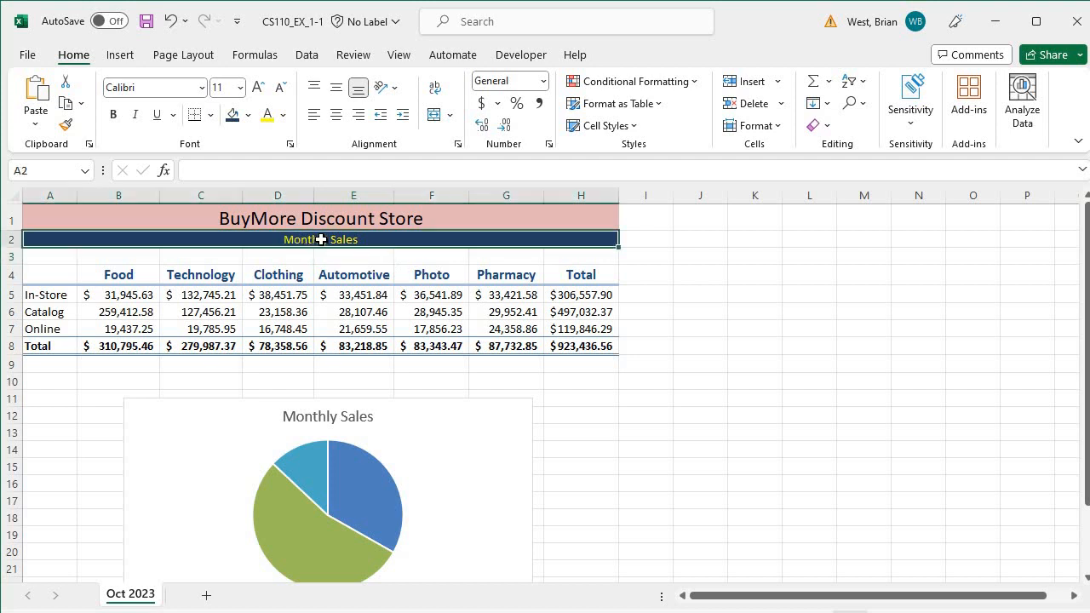
click(240, 86)
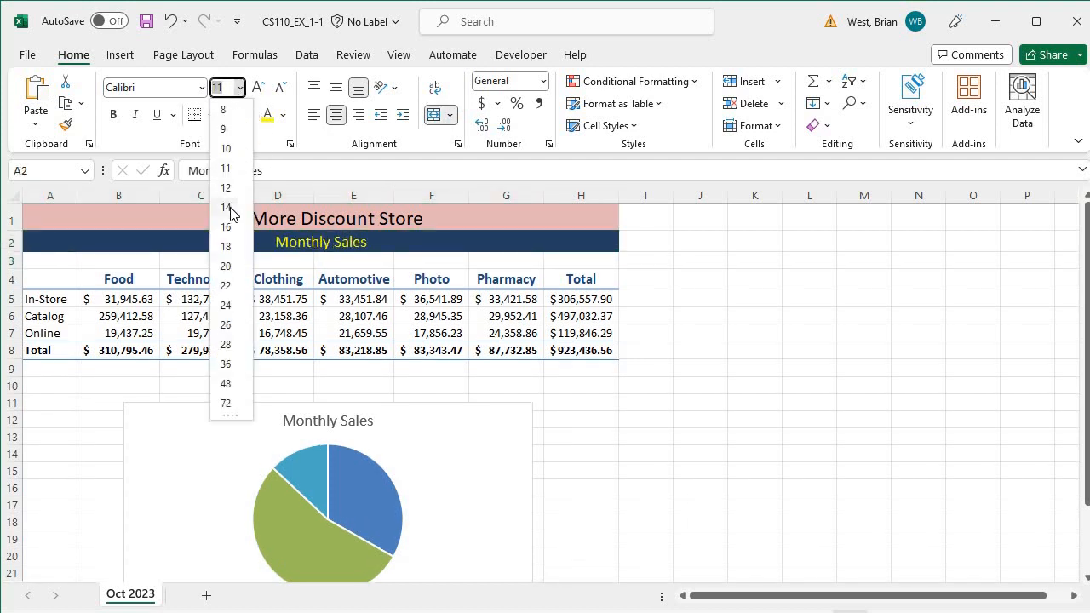
click(228, 209)
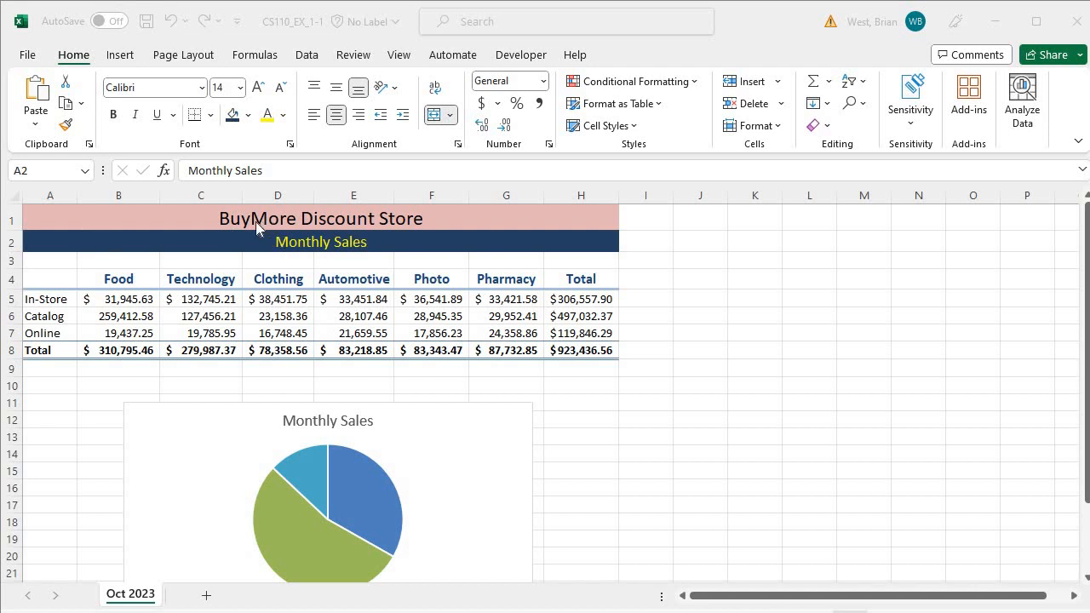
click(127, 599)
right_click(124, 600)
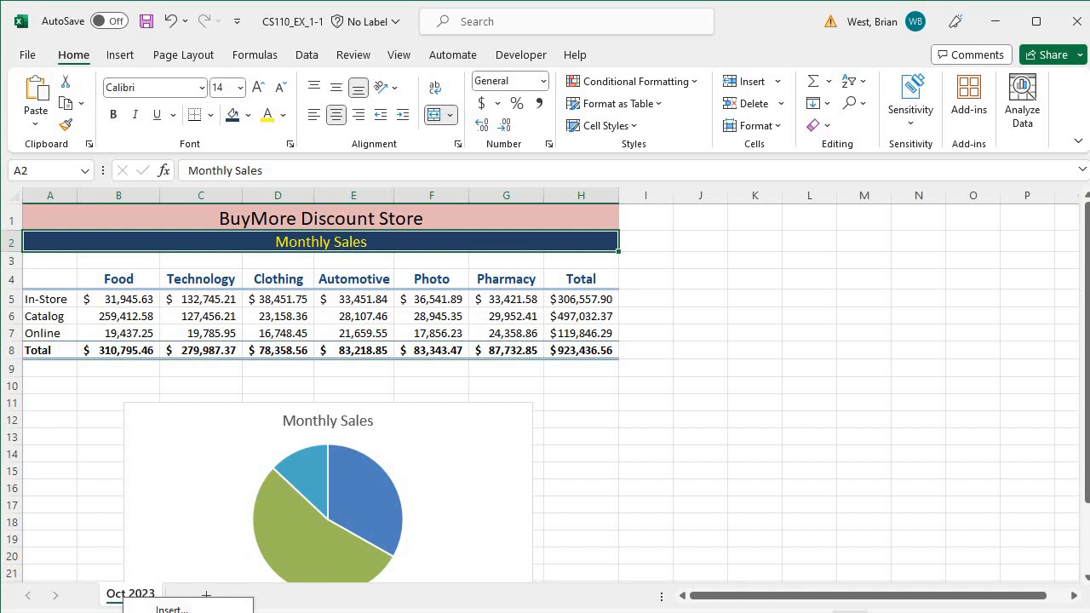
click(173, 612)
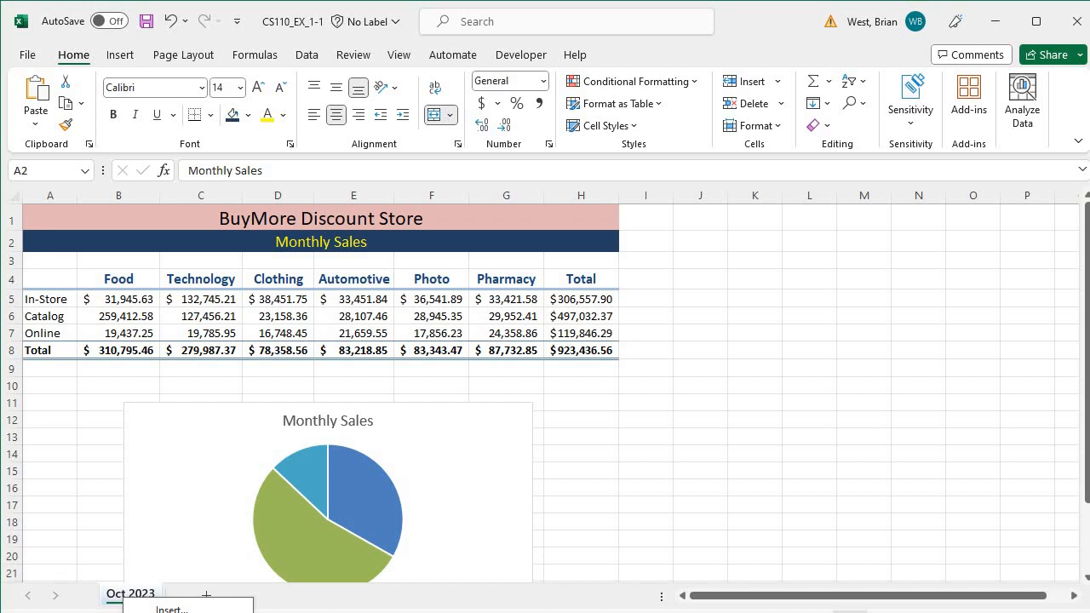
key(Return)
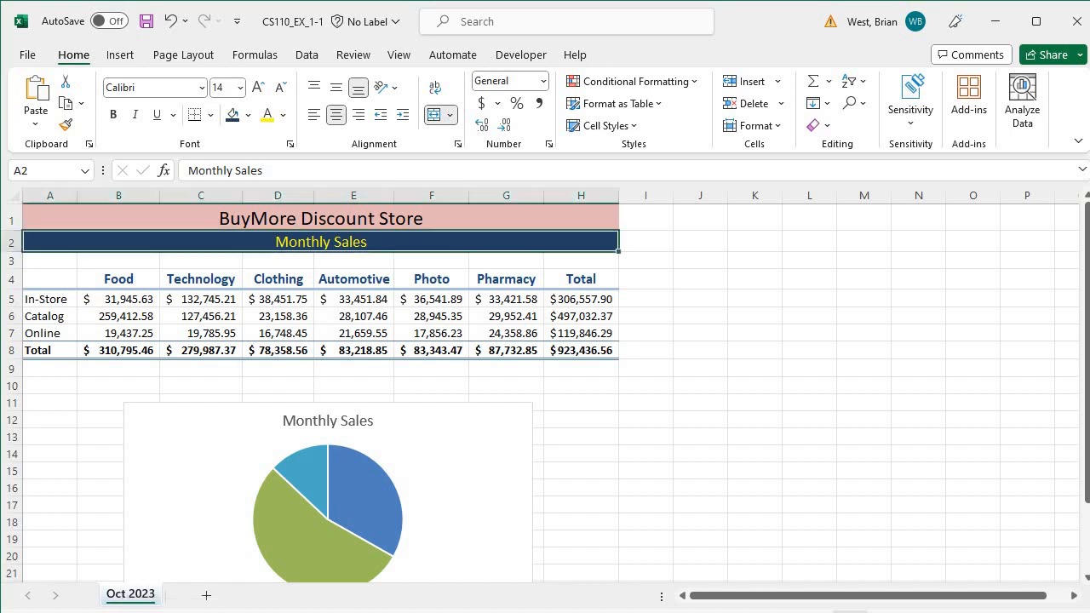
Color the Oct 2023 sheet tab light pink, similar to the fill of the row 1 title
right_click(121, 596)
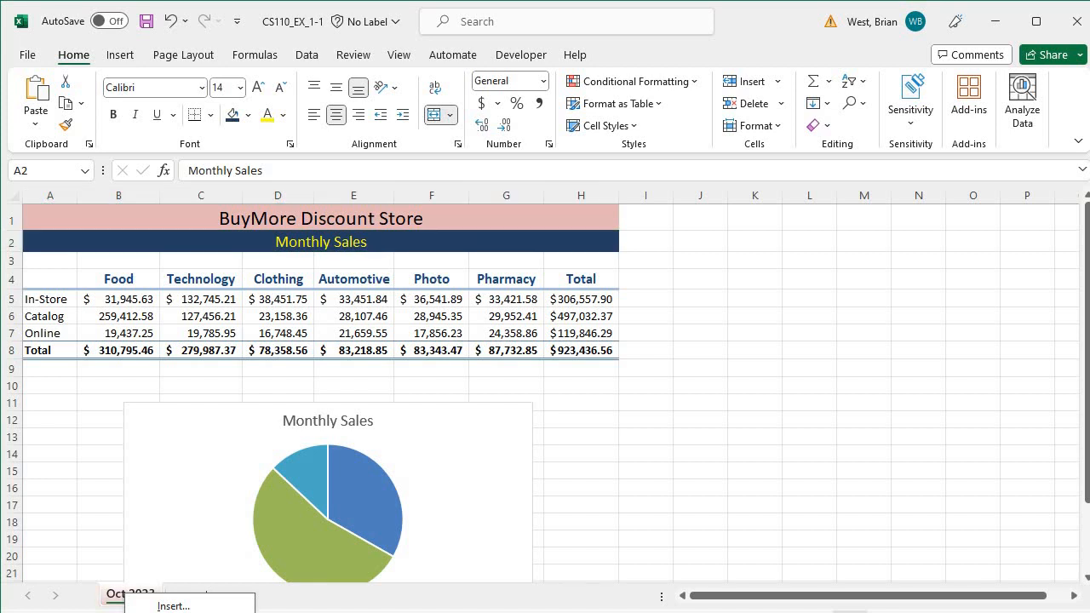
click(272, 611)
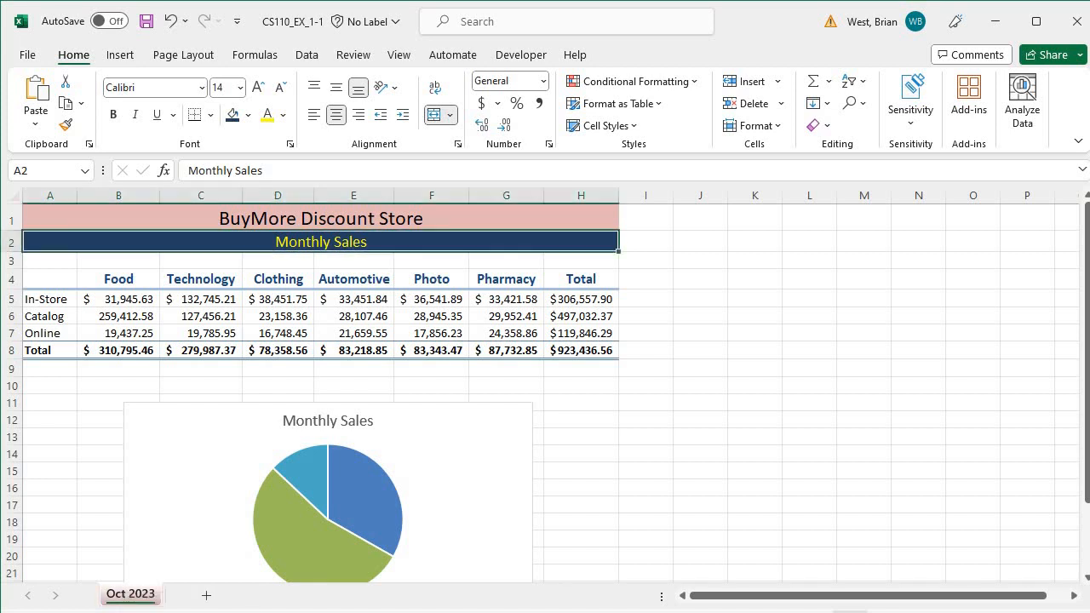